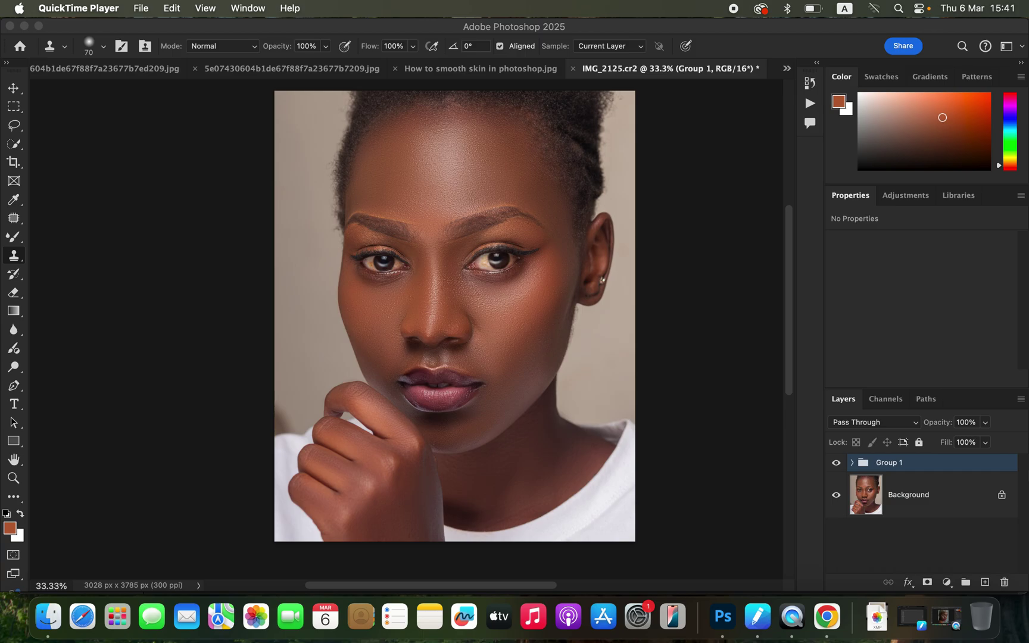
Toggle the visibility of Group 1 to compare the portrait with and without the retouching
left_click(837, 467)
left_click(836, 467)
left_click(836, 467)
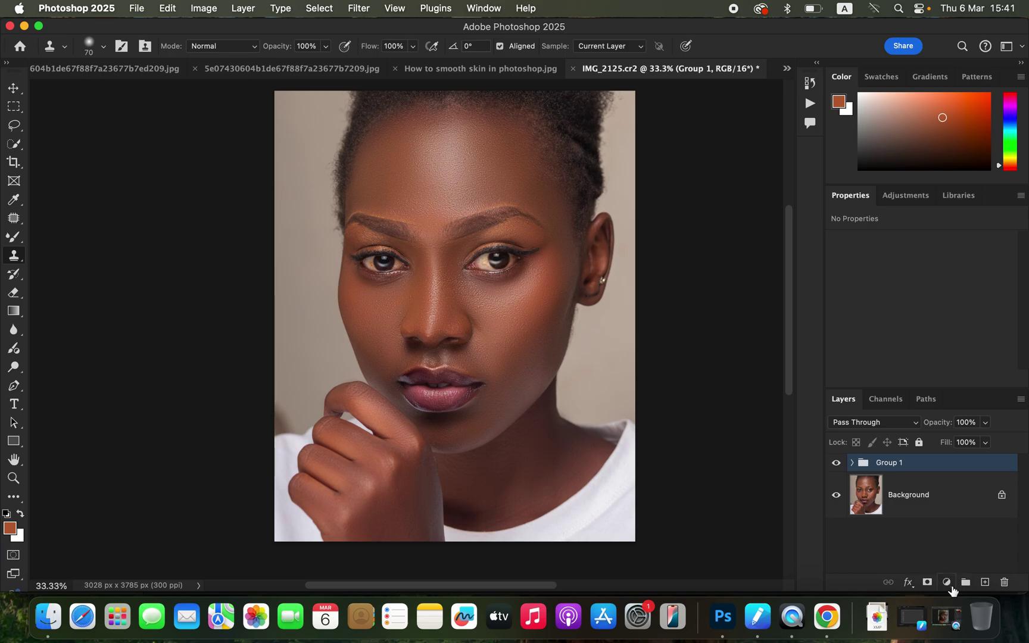
Add a new layer above Group 1 and set up the Brush tool with a green foreground colour
left_click(985, 583)
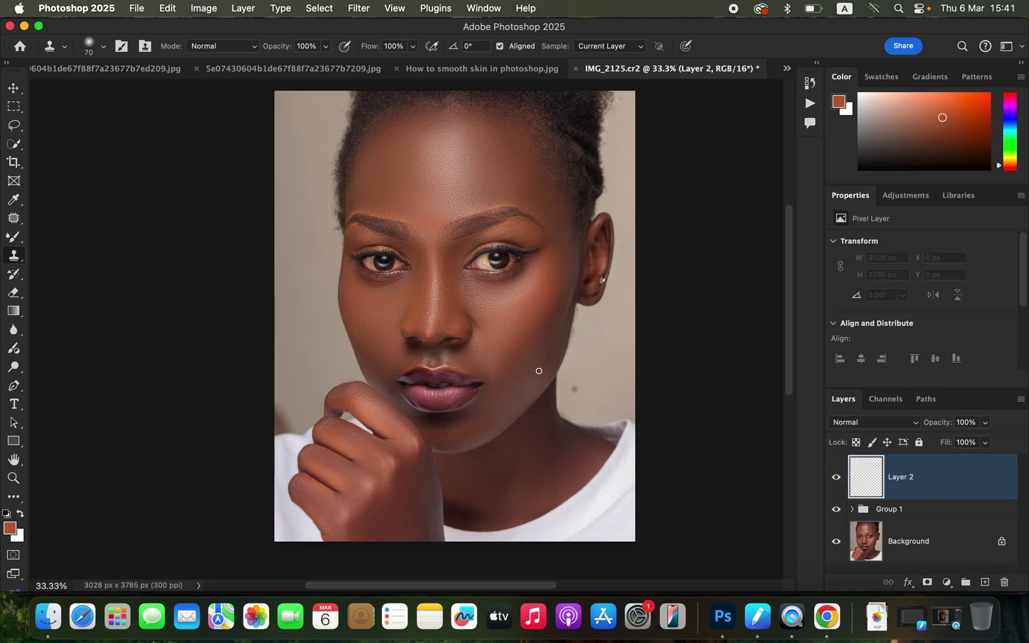
left_click(16, 239)
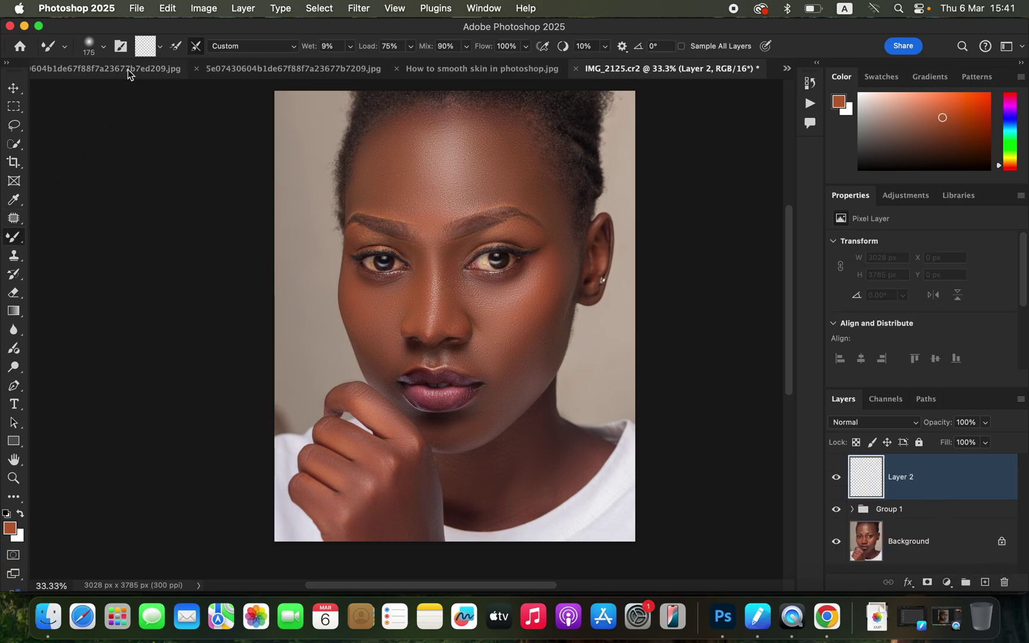
right_click(16, 239)
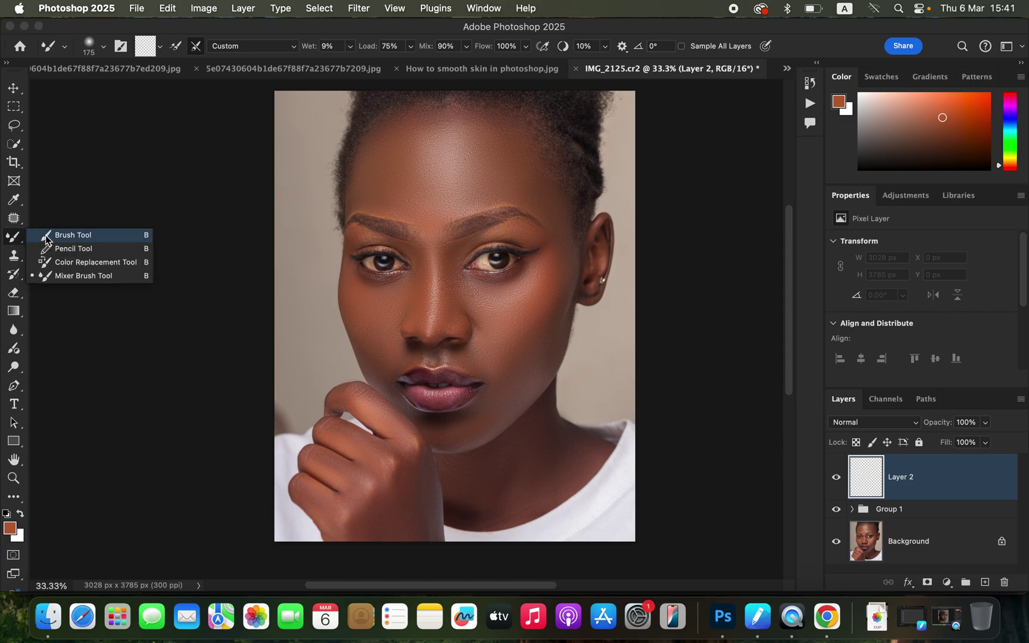
left_click(56, 233)
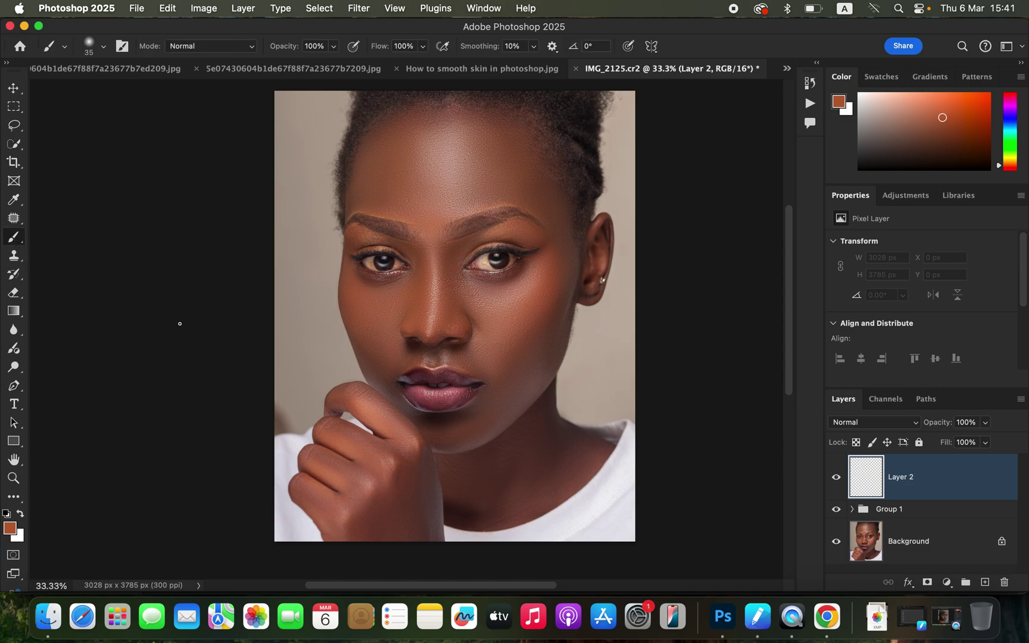
left_click(10, 528)
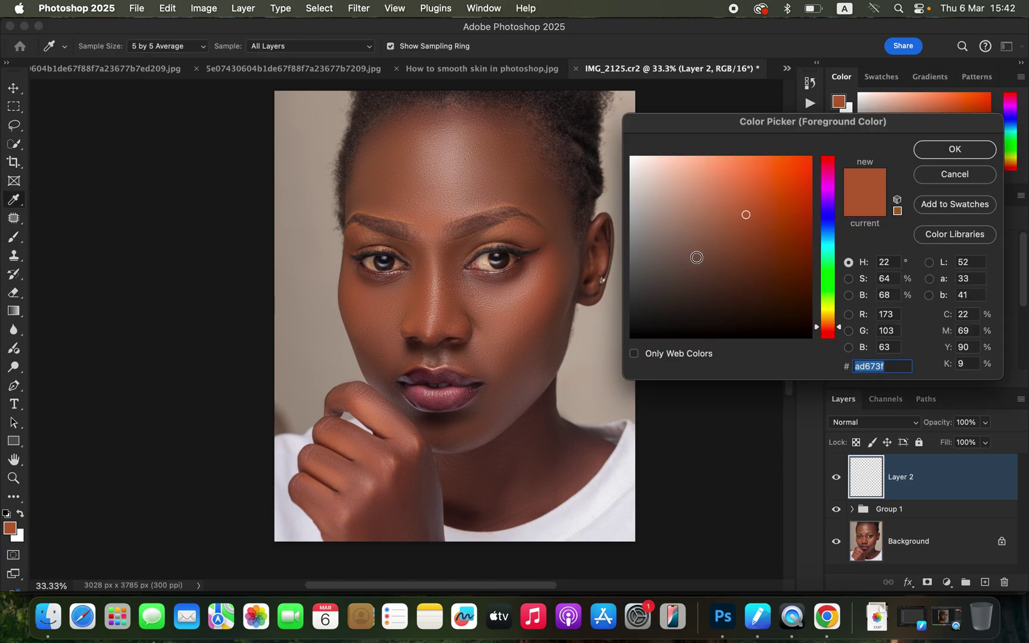
left_click(828, 301)
left_click(956, 149)
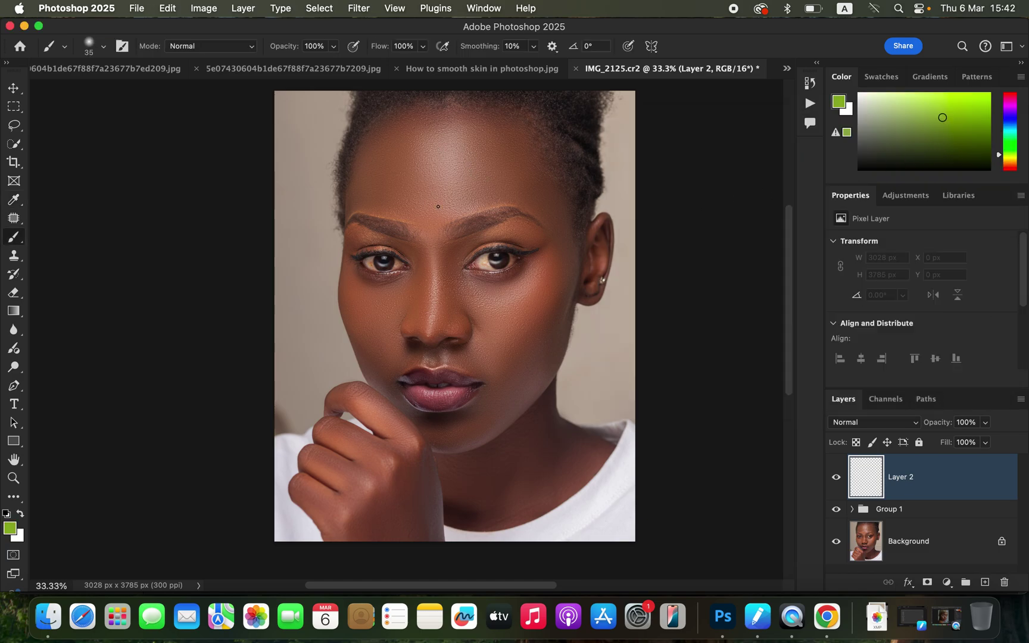
Circle the uneven skin areas on the forehead, nose side, cheek, neck and hand in green, and delete the markup layer
mouse_move(456, 132)
left_mouse_down()
mouse_move(403, 162)
mouse_move(437, 214)
mouse_move(490, 148)
mouse_move(449, 129)
left_mouse_up()
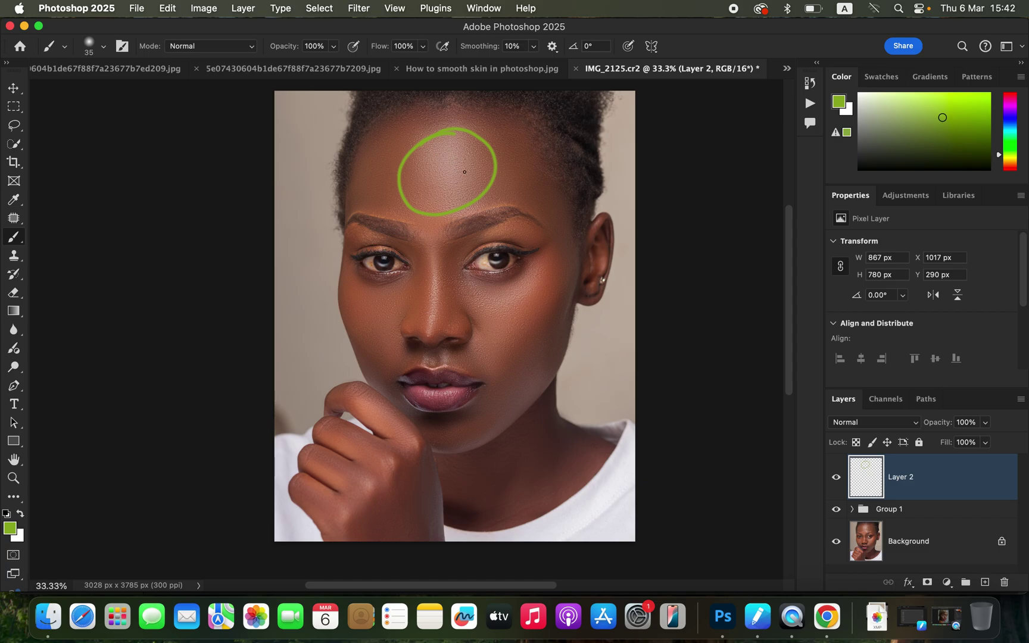
mouse_move(417, 280)
left_mouse_down()
mouse_move(397, 301)
mouse_move(414, 326)
mouse_move(414, 286)
left_mouse_up()
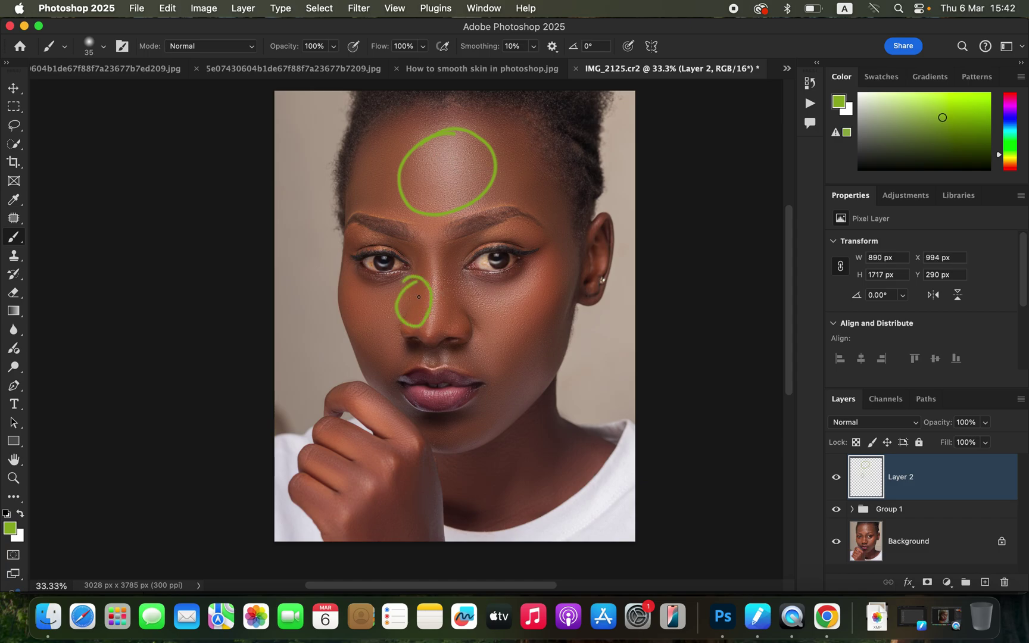
mouse_move(553, 263)
left_mouse_down()
mouse_move(525, 327)
mouse_move(550, 326)
mouse_move(573, 282)
mouse_move(566, 249)
mouse_move(551, 263)
left_mouse_up()
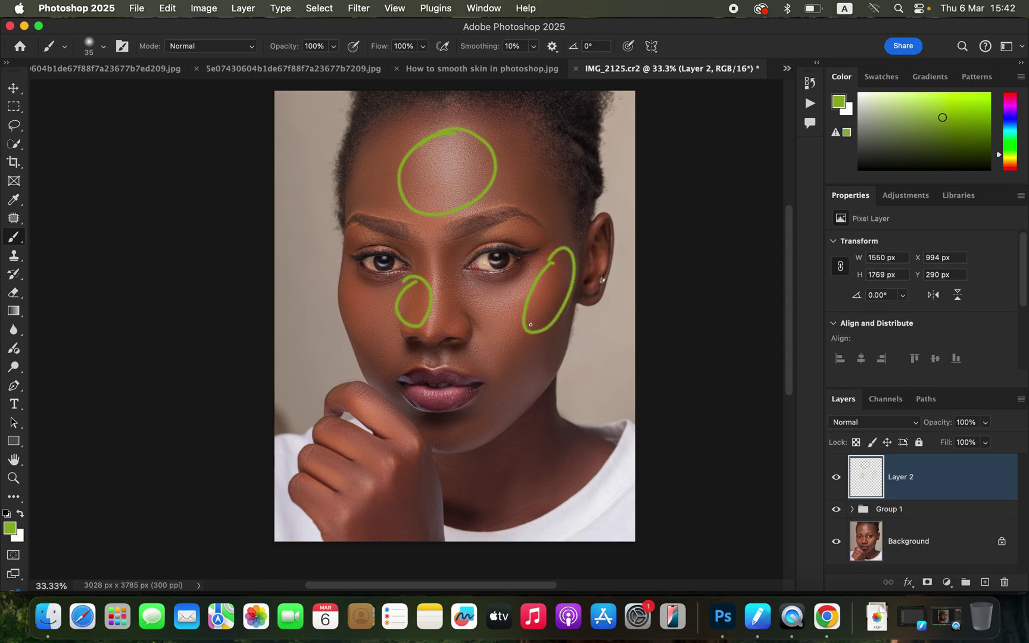
mouse_move(539, 437)
left_mouse_down()
mouse_move(477, 455)
mouse_move(460, 482)
mouse_move(472, 504)
mouse_move(509, 509)
mouse_move(549, 479)
mouse_move(559, 434)
mouse_move(525, 424)
left_mouse_up()
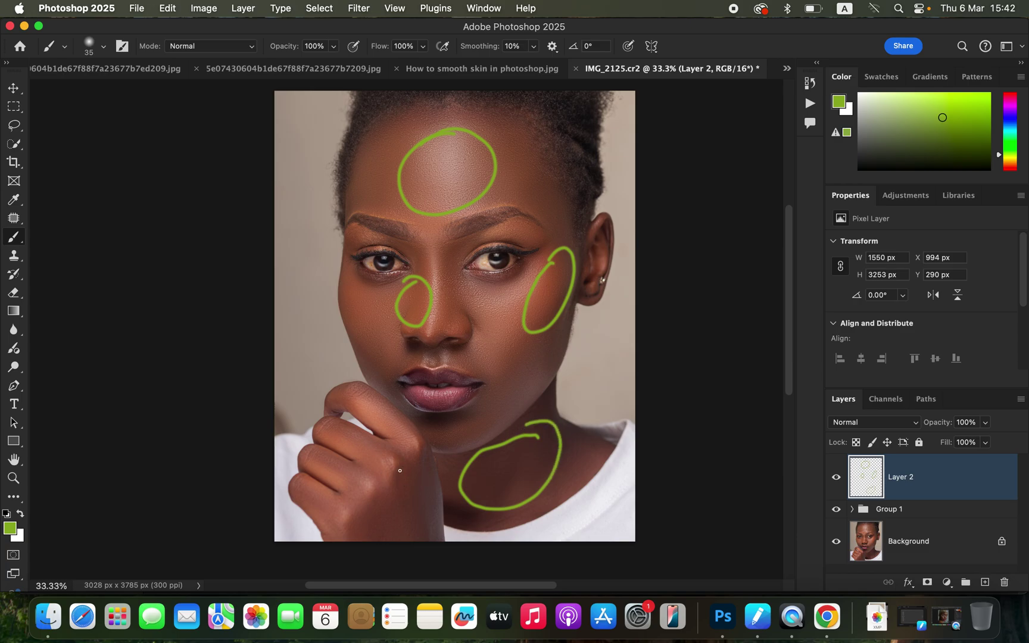
mouse_move(393, 449)
left_mouse_down()
mouse_move(322, 462)
mouse_move(378, 545)
mouse_move(418, 438)
mouse_move(370, 433)
left_mouse_up()
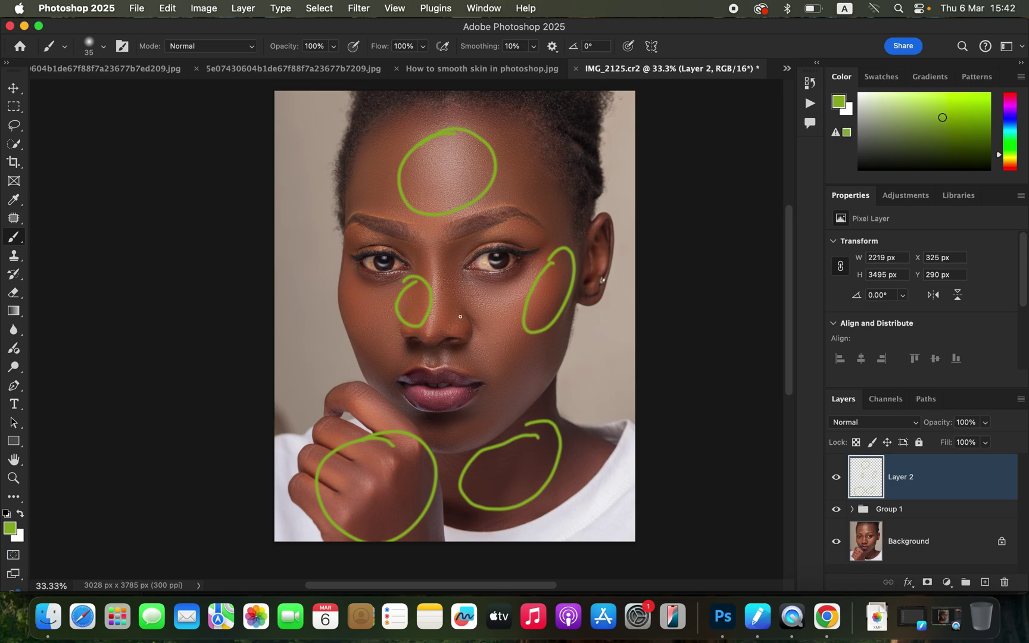
left_click_drag(975, 480, 1005, 582)
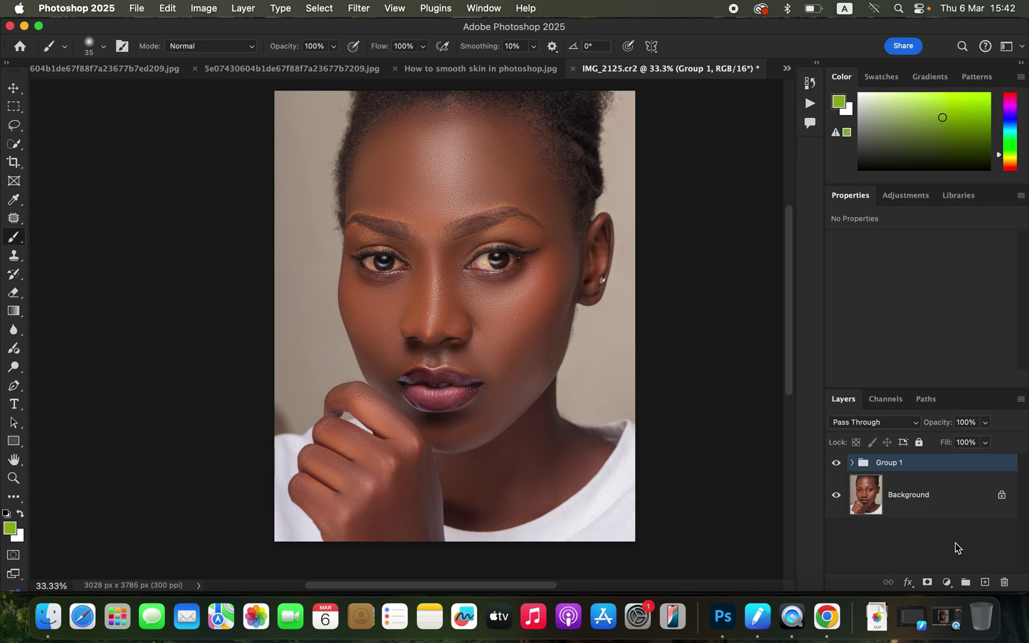
Add a new layer above Group 1 and set its blend mode to Color
left_click(986, 585)
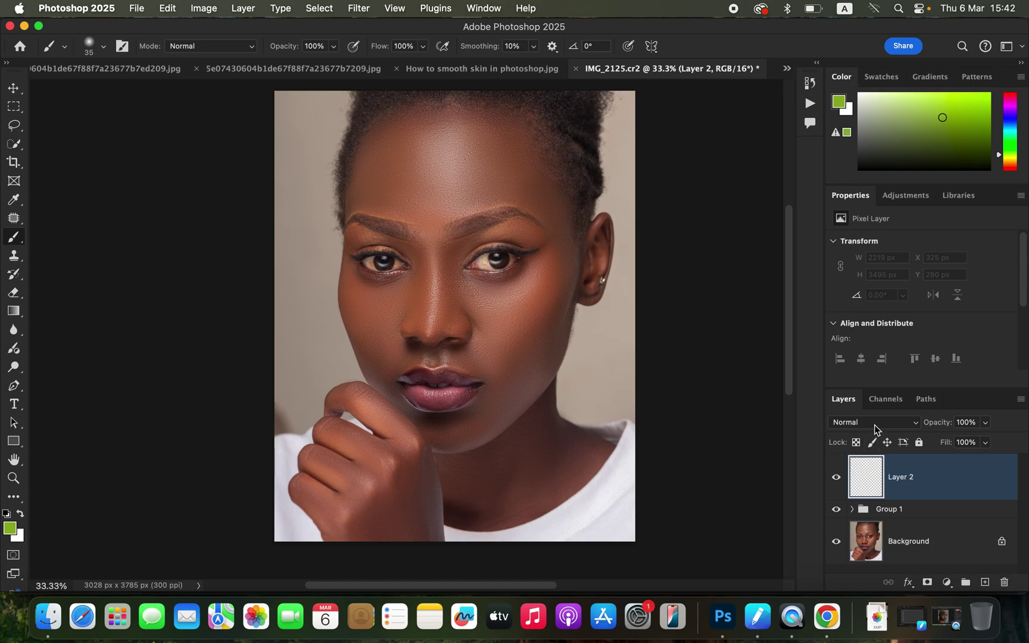
left_click(875, 428)
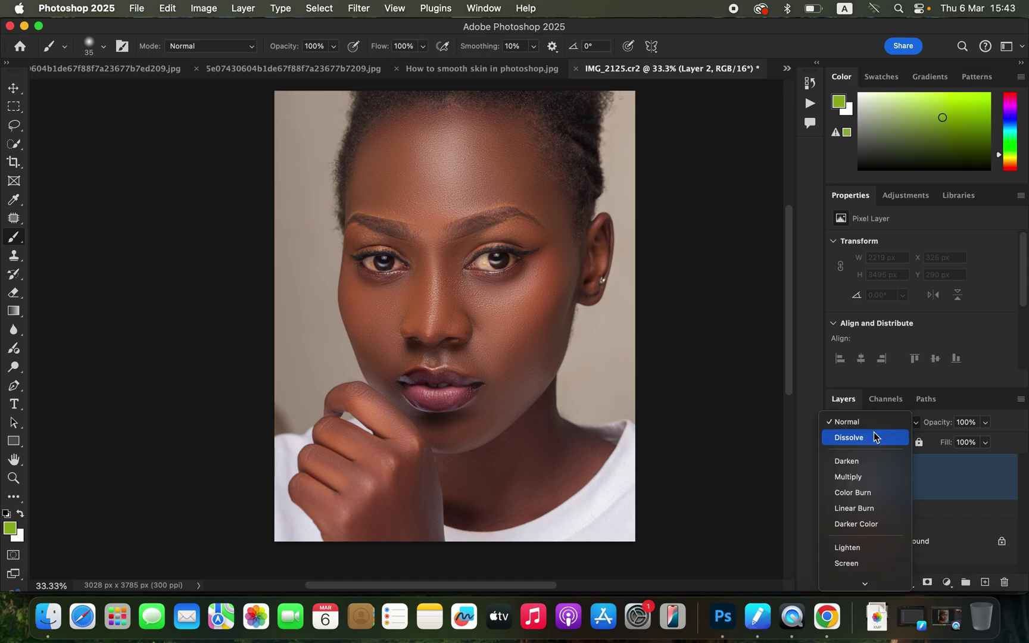
mouse_move(872, 590)
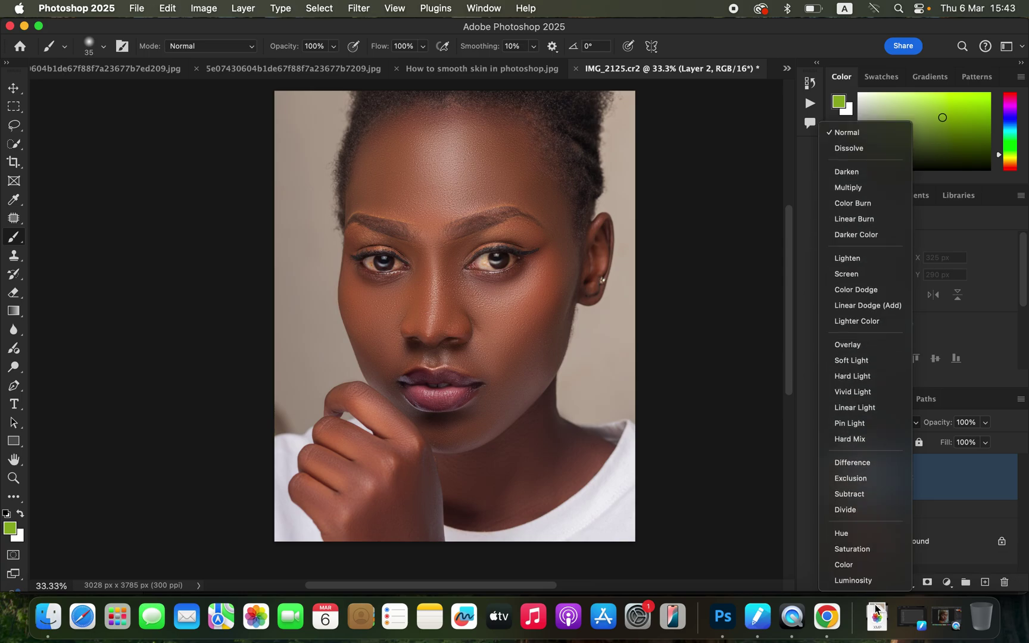
left_click(864, 570)
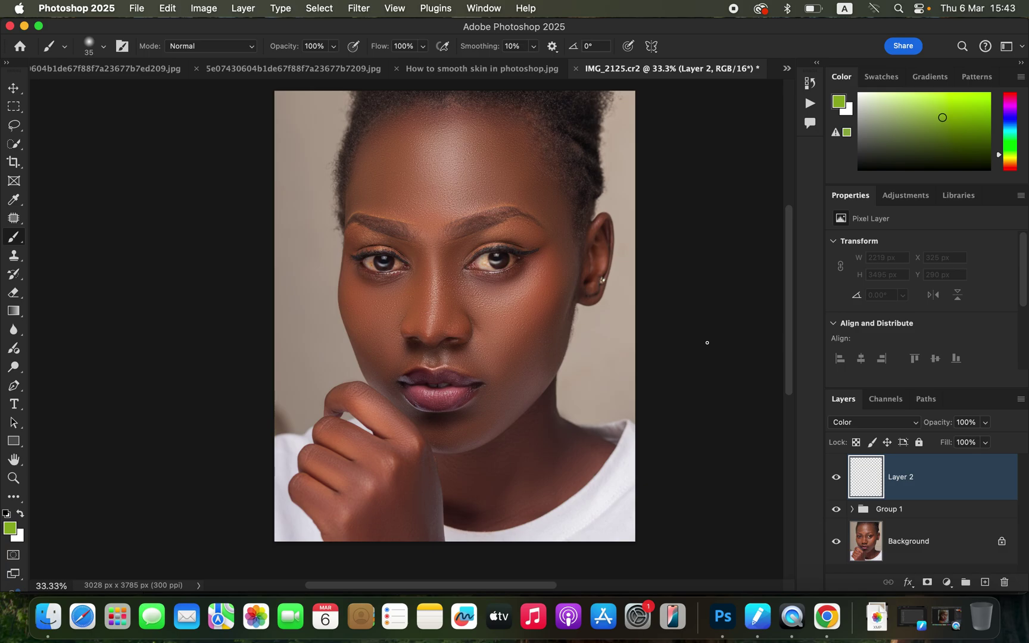
Set up the Brush tool with the Soft Round tip at 0% hardness and Normal mode
key("super+equal")
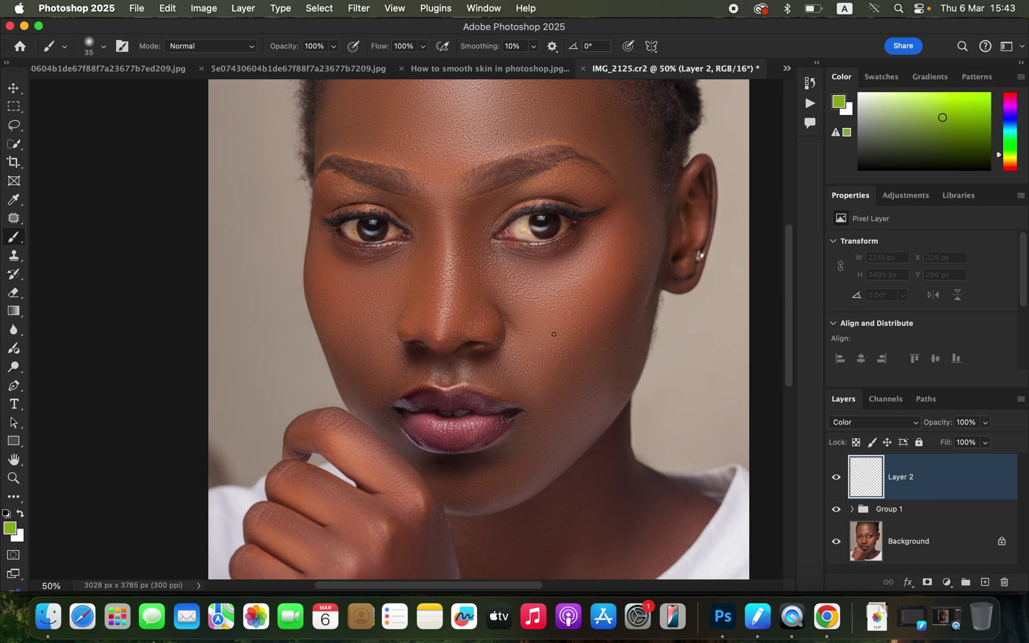
scroll(502, 335, "right", 3)
scroll(503, 335, "up", 2)
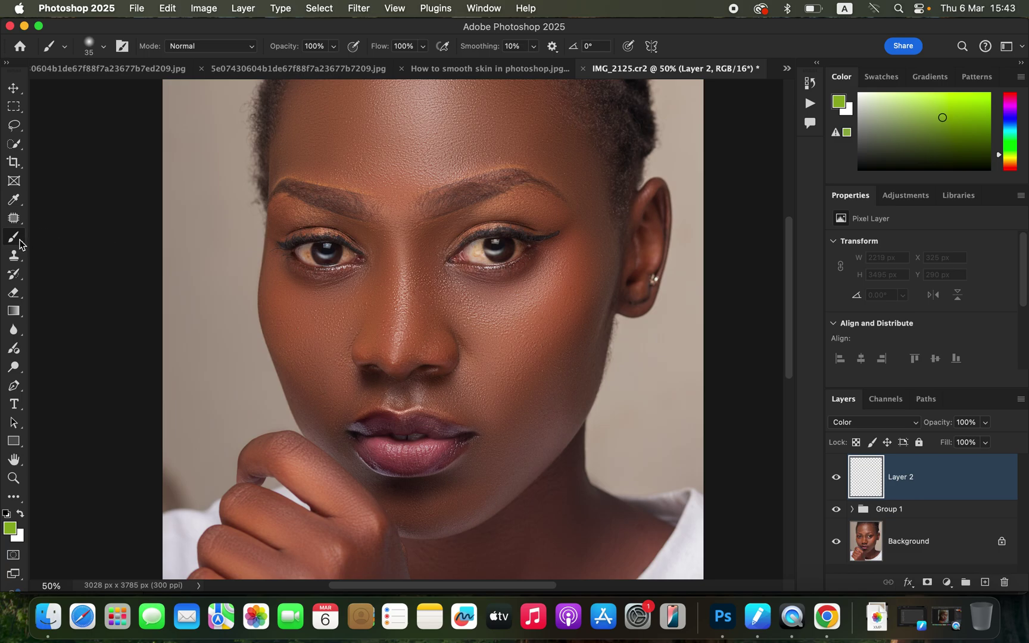
left_click(20, 238)
left_click(74, 236)
left_click(102, 48)
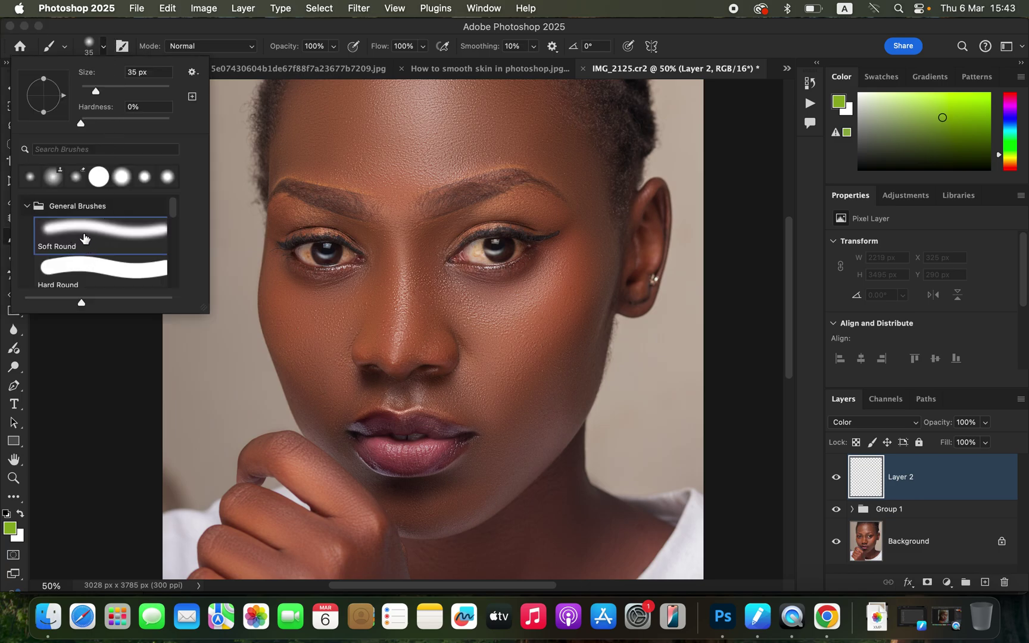
left_click(166, 47)
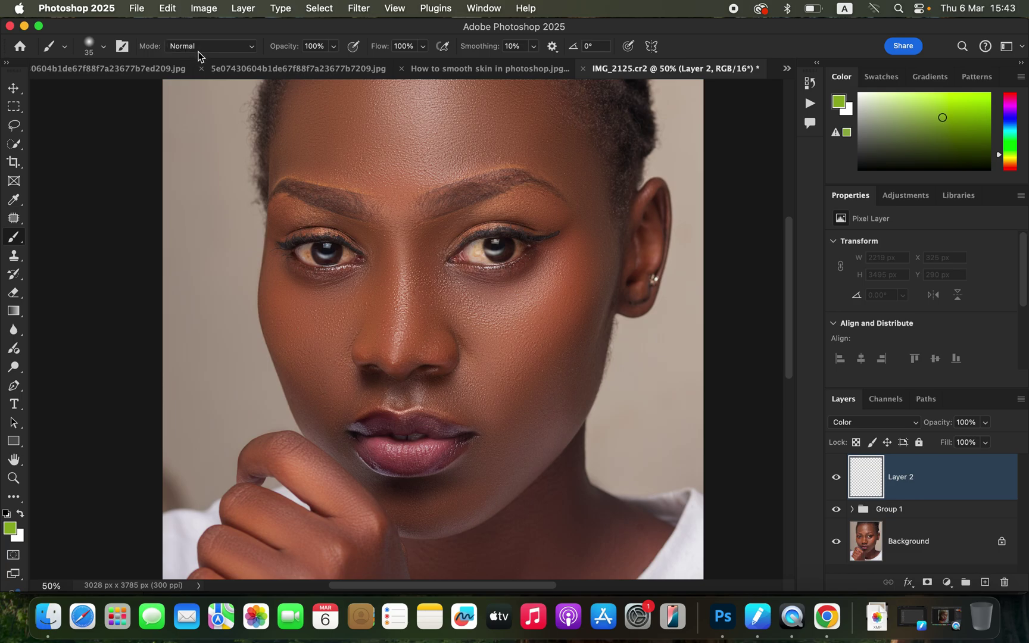
left_click(200, 47)
left_click(199, 47)
Sample the reddish-brown skin tone from the cheek near the ear as the foreground colour
left_click(579, 290, "alt")
left_click(579, 286, "alt")
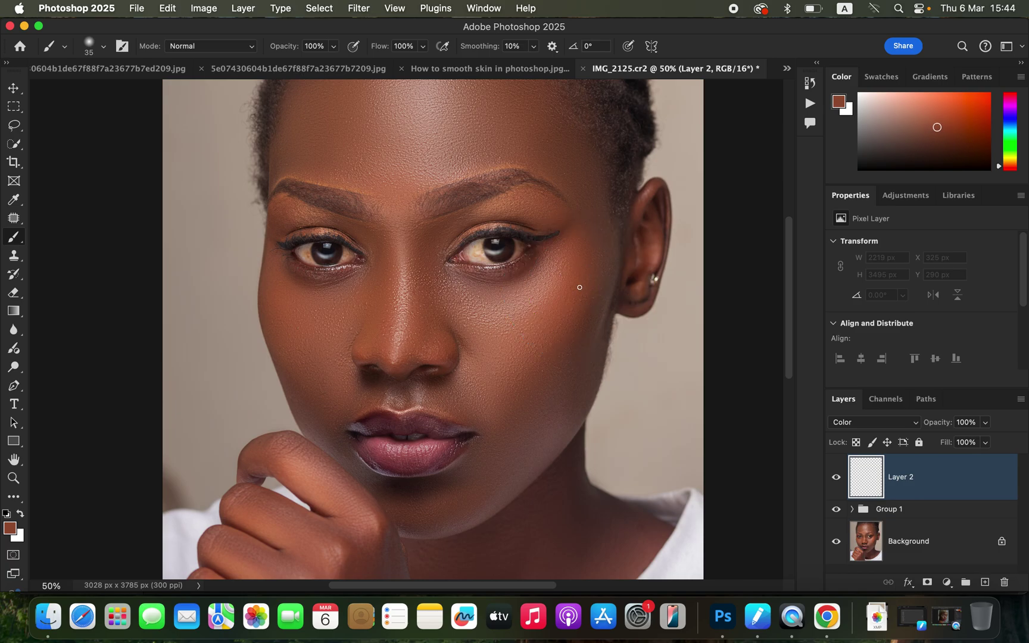
left_click(584, 284, "alt")
left_click(584, 284, "alt")
left_click(583, 284, "alt")
left_click(584, 284, "alt")
left_click(577, 286, "alt")
Hide Layer 2 and stamp all visible layers into a new merged layer above Group 1
left_click(837, 478)
left_click(920, 512)
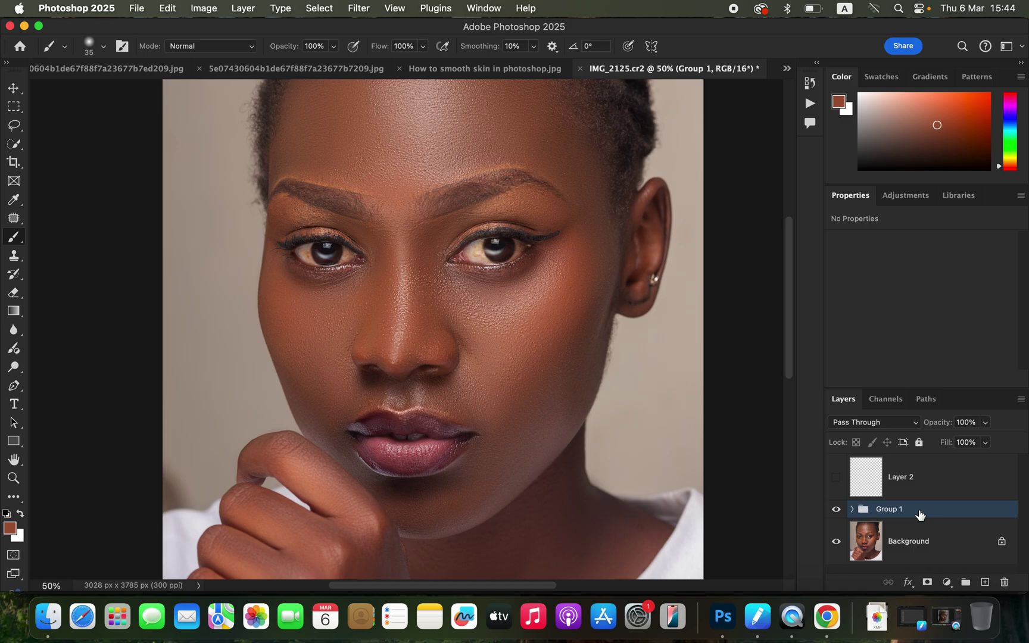
key("super+alt+shift+e")
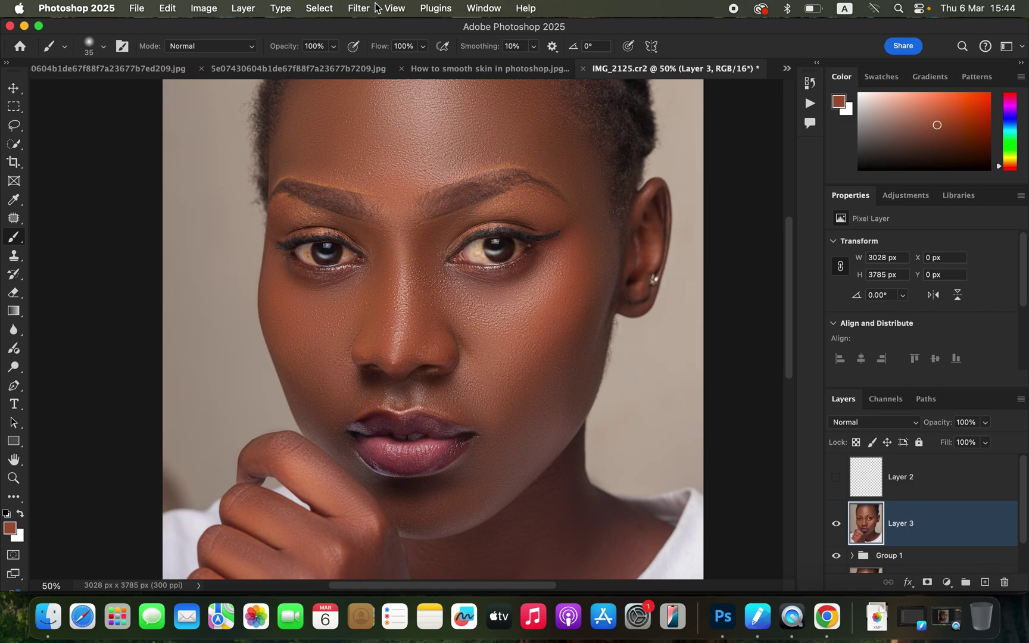
Select the woman automatically with Select Subject on the merged layer
left_click(319, 9)
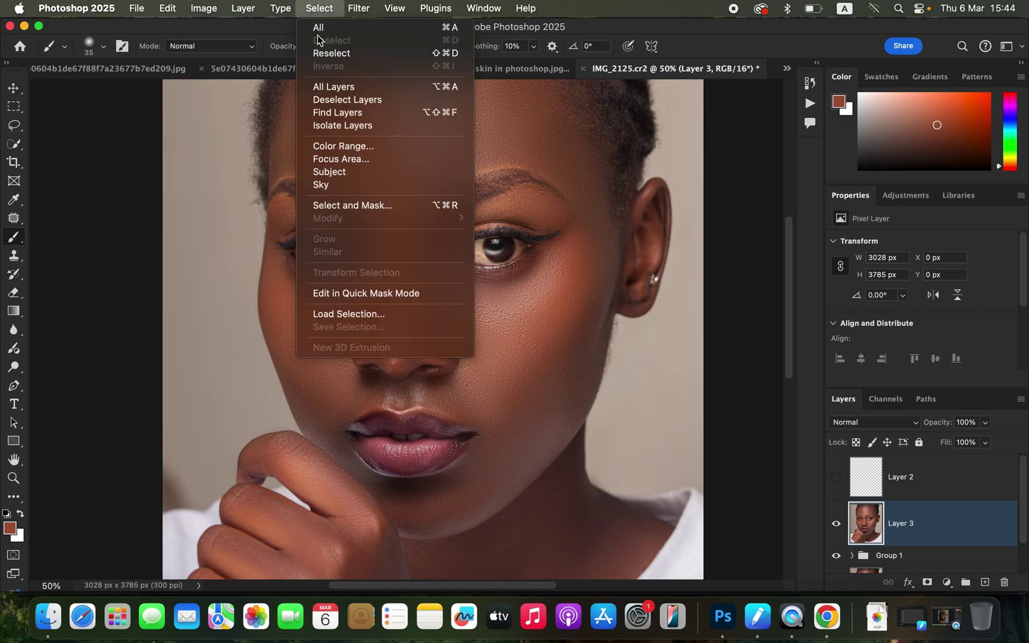
left_click(344, 171)
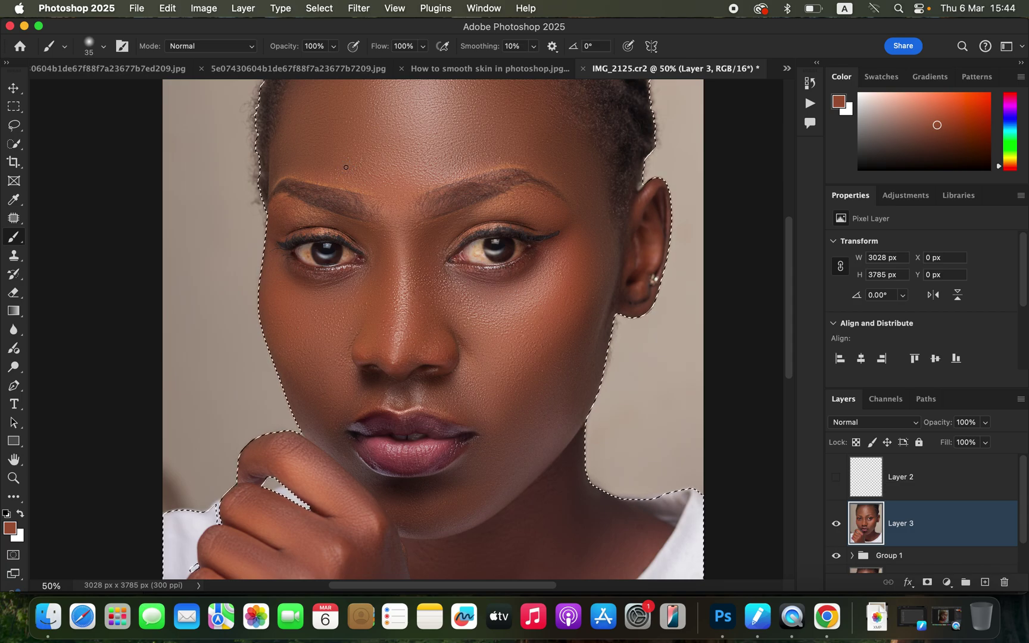
key("super+minus")
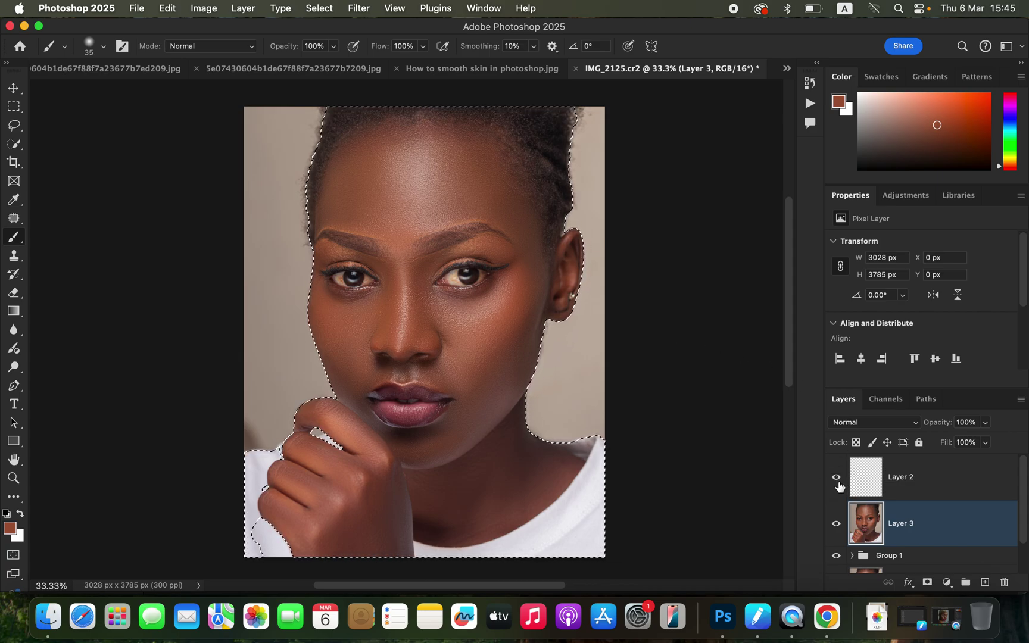
Paint the sampled skin tone on Layer 2 over the forehead, temple, cheeks and ear, reducing the brush to 300 px for the edges
left_click(924, 489)
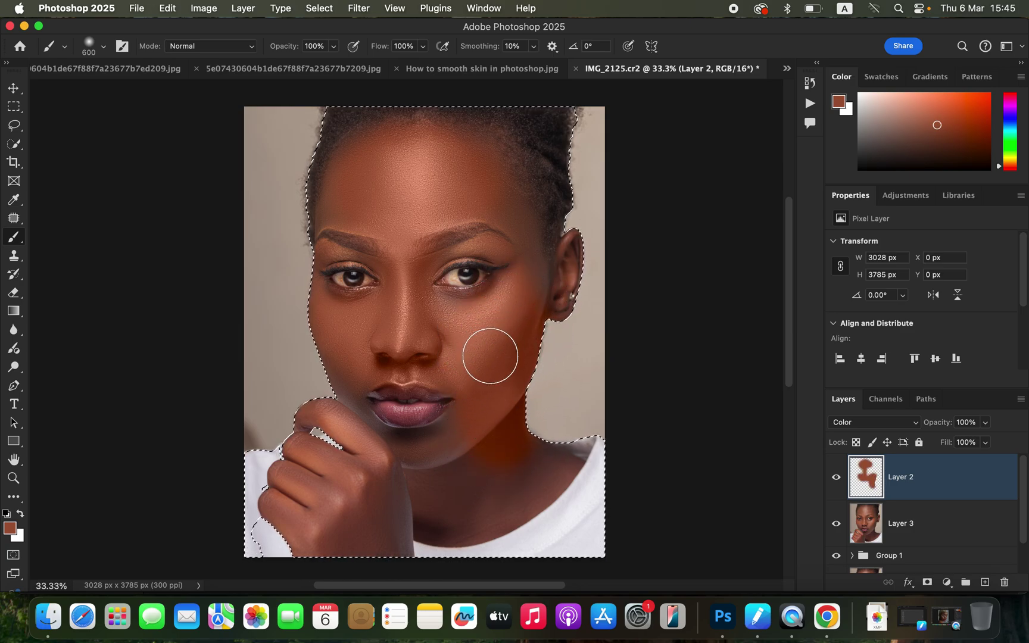
key("bracketleft")
key("bracketleft")
key("bracketleft")
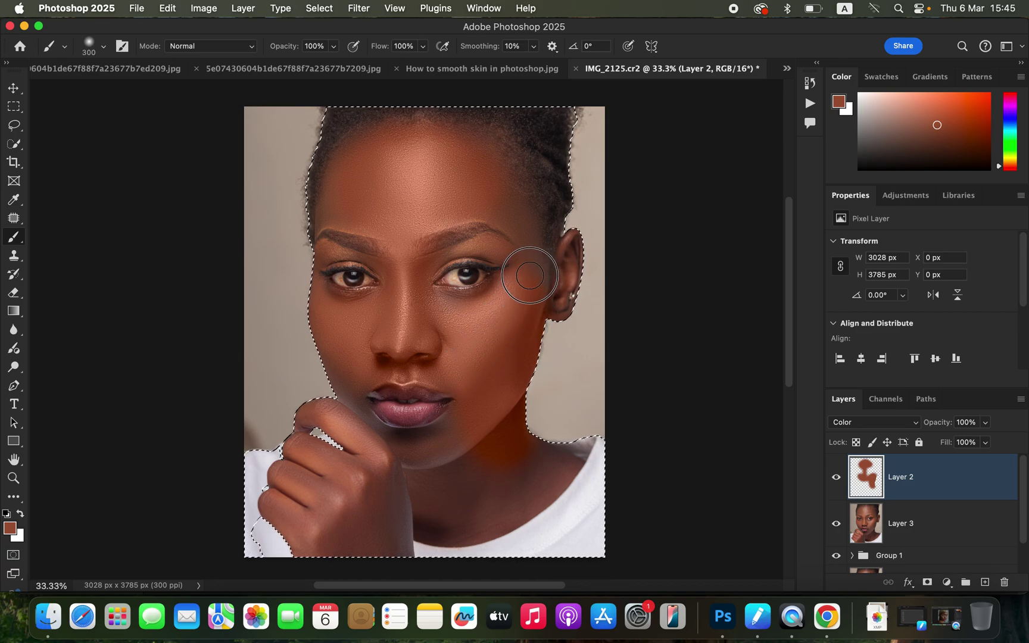
mouse_move(529, 275)
left_mouse_down()
mouse_move(519, 212)
mouse_move(486, 195)
mouse_move(505, 220)
mouse_move(489, 195)
mouse_move(323, 213)
mouse_move(341, 166)
mouse_move(381, 136)
mouse_move(448, 136)
left_mouse_up()
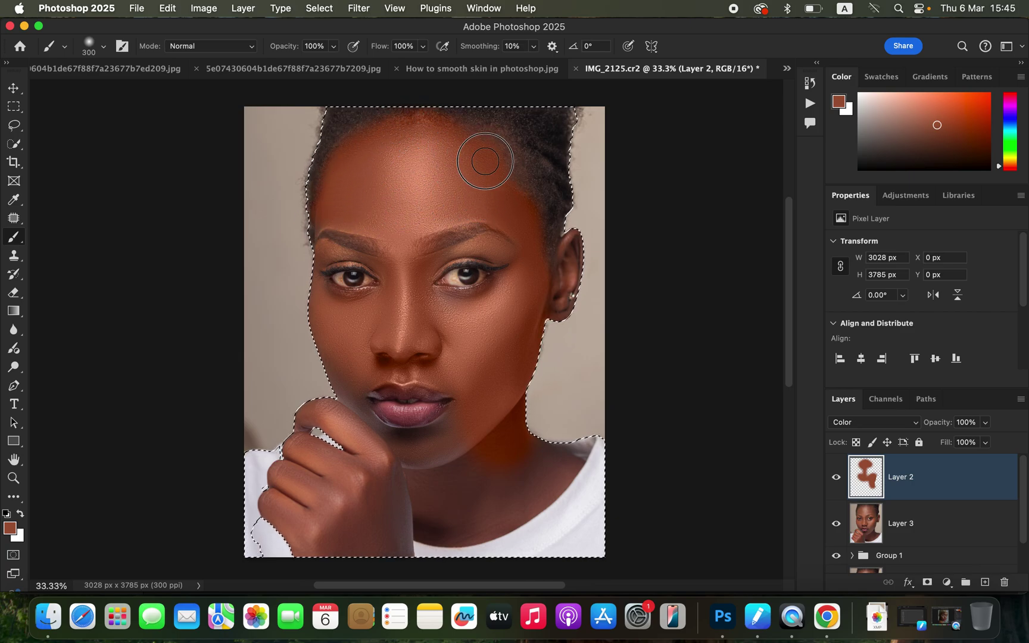
mouse_move(565, 266)
left_mouse_down()
mouse_move(555, 302)
mouse_move(523, 286)
mouse_move(445, 441)
mouse_move(397, 457)
mouse_move(345, 401)
mouse_move(353, 416)
mouse_move(321, 313)
mouse_move(322, 301)
mouse_move(375, 323)
mouse_move(391, 315)
mouse_move(399, 292)
left_mouse_up()
Paint the skin tone around the eyes, nose and mouth with a 200 px brush
key("bracketleft")
key("bracketleft")
mouse_move(409, 251)
left_mouse_down()
mouse_move(341, 248)
mouse_move(331, 223)
mouse_move(319, 223)
mouse_move(392, 237)
mouse_move(404, 259)
left_mouse_up()
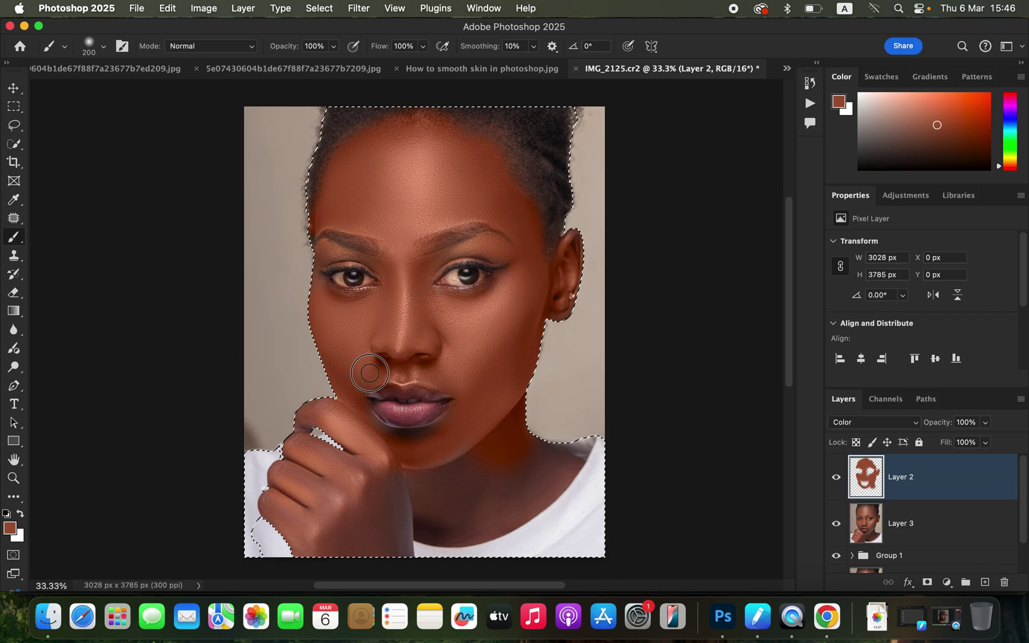
Paint the skin tone over the hand and neck with a 300 px brush
key("bracketright")
key("bracketright")
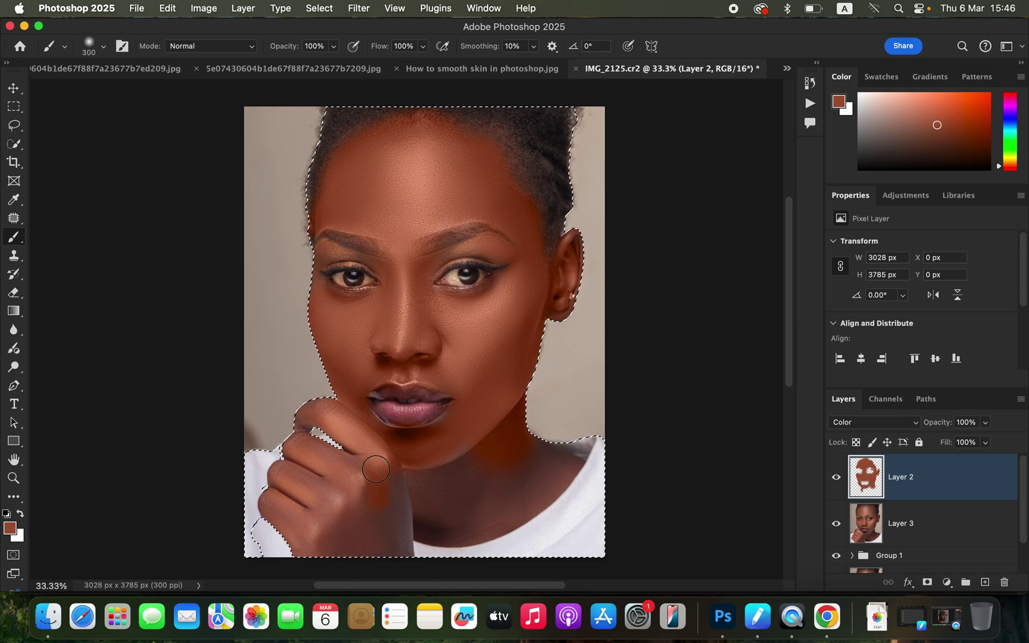
mouse_move(289, 485)
left_mouse_down()
mouse_move(310, 515)
mouse_move(306, 529)
mouse_move(296, 513)
mouse_move(349, 551)
mouse_move(375, 509)
mouse_move(391, 549)
mouse_move(403, 536)
mouse_move(400, 491)
mouse_move(453, 500)
mouse_move(452, 463)
mouse_move(478, 475)
mouse_move(492, 454)
mouse_move(530, 484)
mouse_move(563, 456)
mouse_move(518, 443)
mouse_move(565, 465)
mouse_move(473, 520)
mouse_move(437, 527)
mouse_move(516, 511)
mouse_move(504, 516)
mouse_move(549, 491)
mouse_move(557, 468)
mouse_move(474, 481)
mouse_move(419, 456)
mouse_move(448, 430)
left_mouse_up()
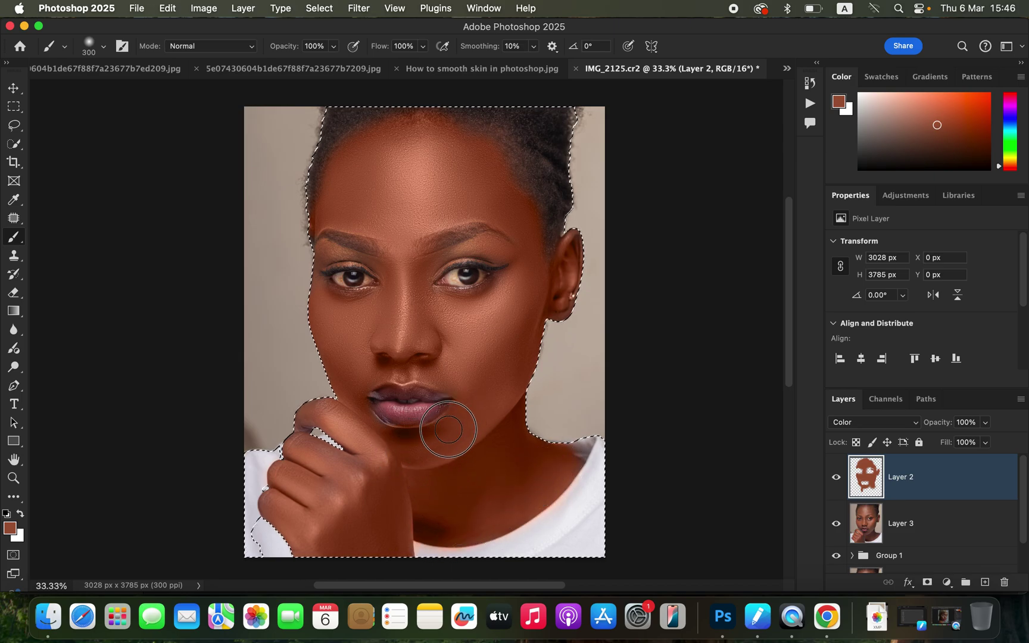
Fill in the remaining skin on the fingers, hand and forehead with a 200 px brush
key("bracketleft")
key("bracketleft")
mouse_move(331, 442)
left_mouse_down()
mouse_move(299, 444)
mouse_move(303, 419)
mouse_move(337, 415)
mouse_move(323, 407)
mouse_move(352, 423)
mouse_move(352, 401)
mouse_move(371, 456)
mouse_move(321, 467)
mouse_move(328, 485)
mouse_move(269, 506)
mouse_move(317, 540)
mouse_move(357, 539)
left_mouse_up()
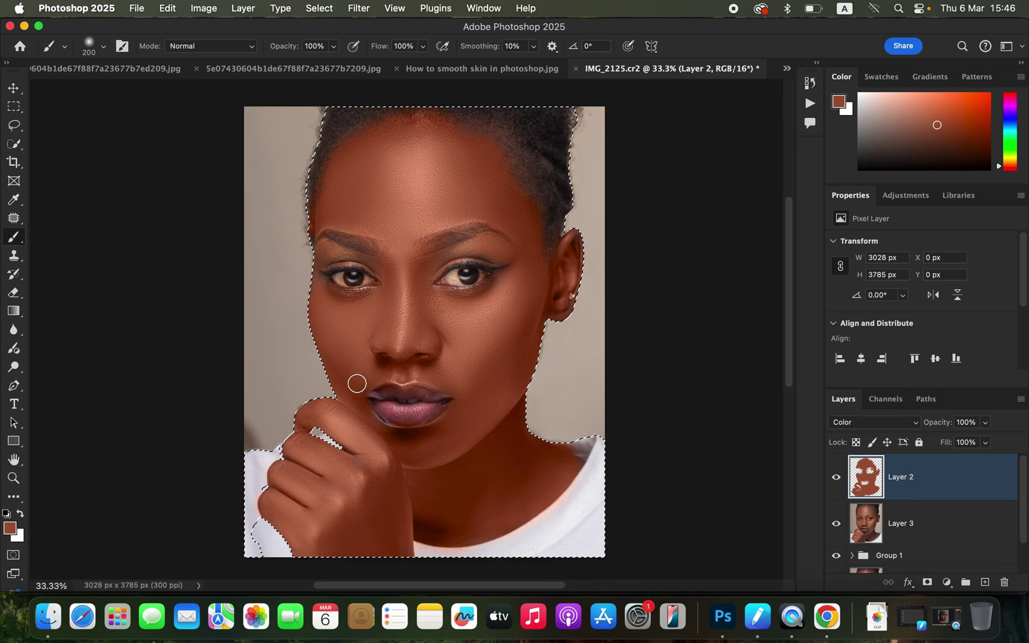
mouse_move(412, 149)
left_mouse_down()
mouse_move(488, 173)
mouse_move(493, 161)
mouse_move(522, 224)
left_mouse_up()
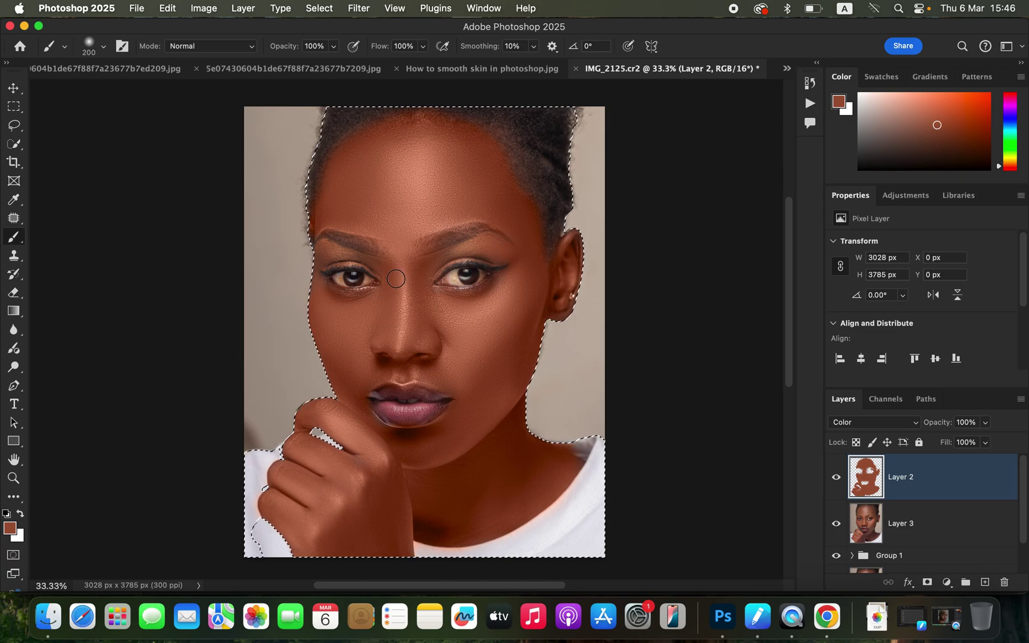
Paint the skin tone on Layer 2 closer around the eyes with an 80 px brush
scroll(396, 279, "up", 2)
key("bracketleft")
key("bracketleft")
key("bracketleft")
key("bracketleft")
key("bracketleft")
key("bracketleft")
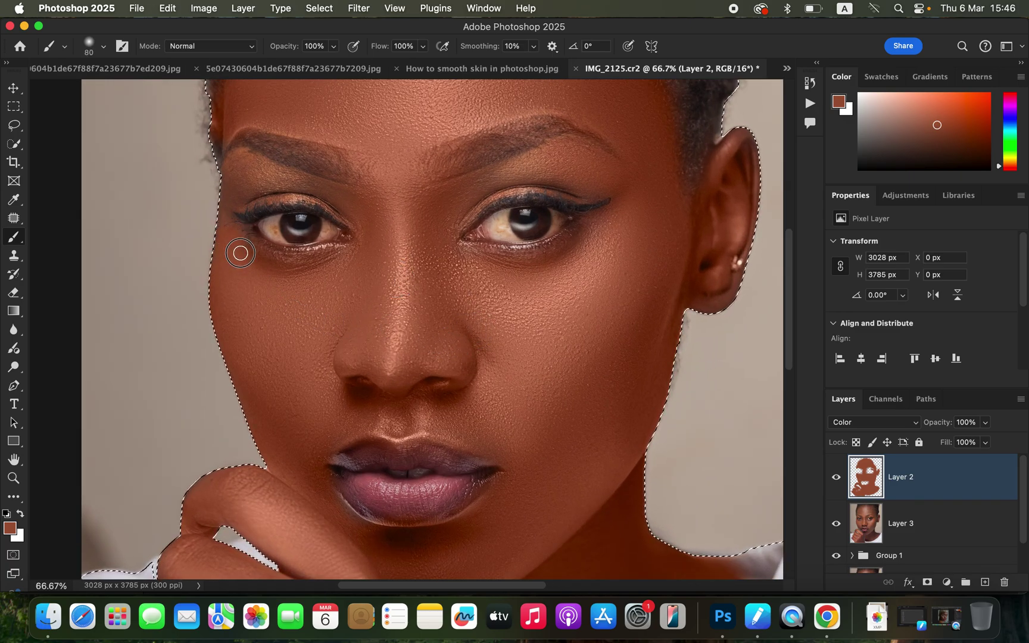
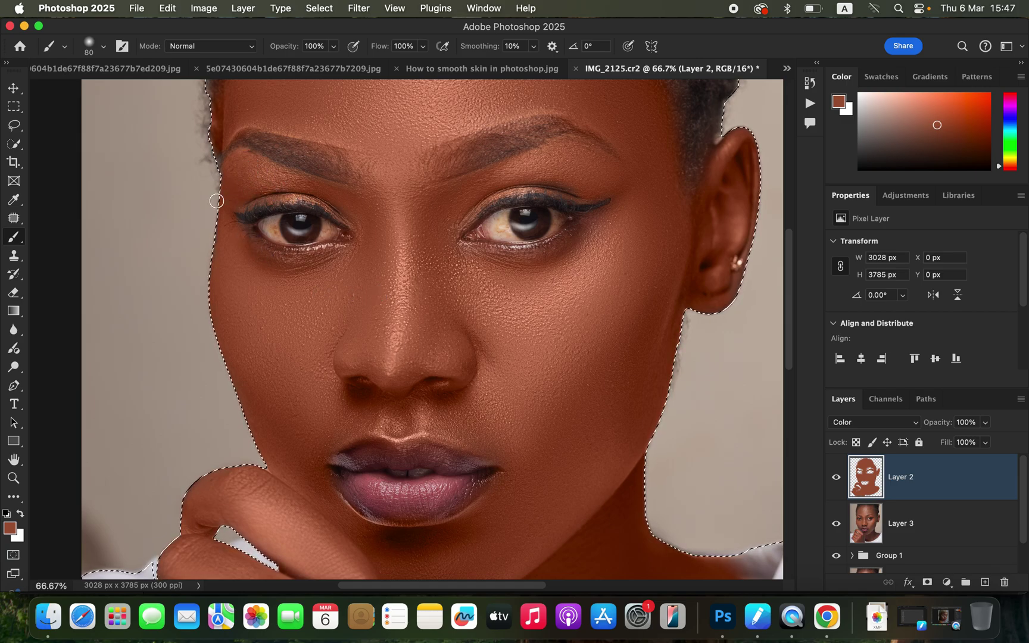
Erase the painted skin tone from both eyebrows on Layer 2 with a 70 px eraser
left_click_drag(15, 293, 52, 294)
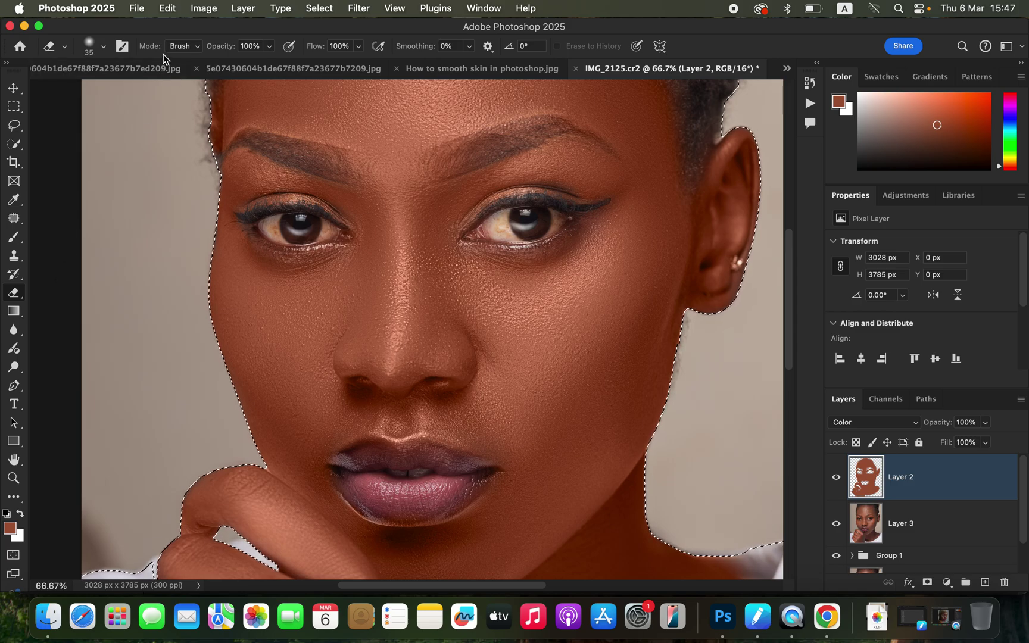
left_click(199, 51)
left_click(178, 43)
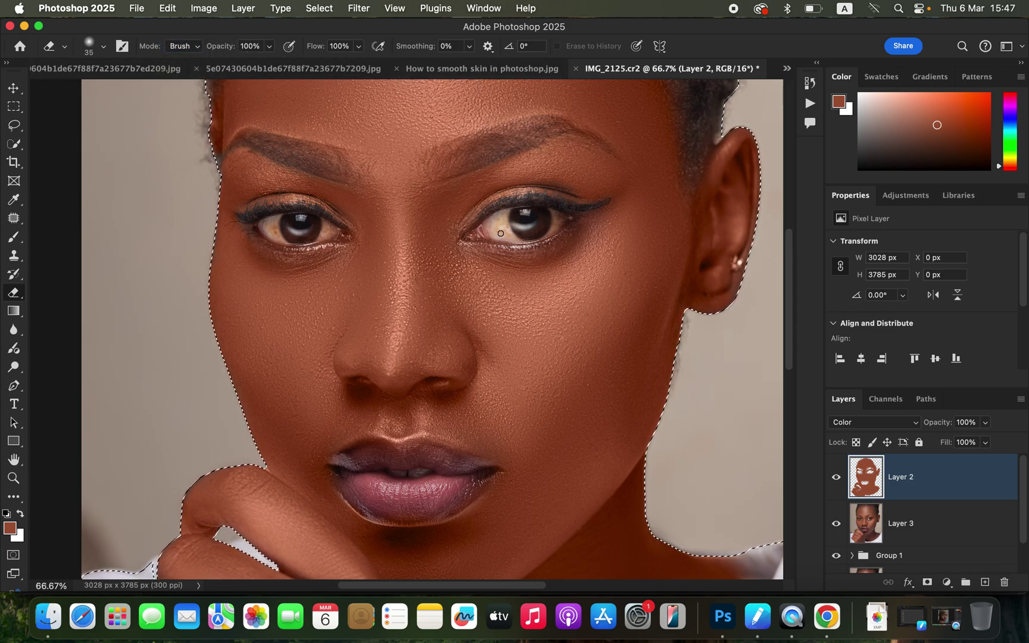
key("bracketright")
key("bracketright")
key("bracketright")
key("bracketright")
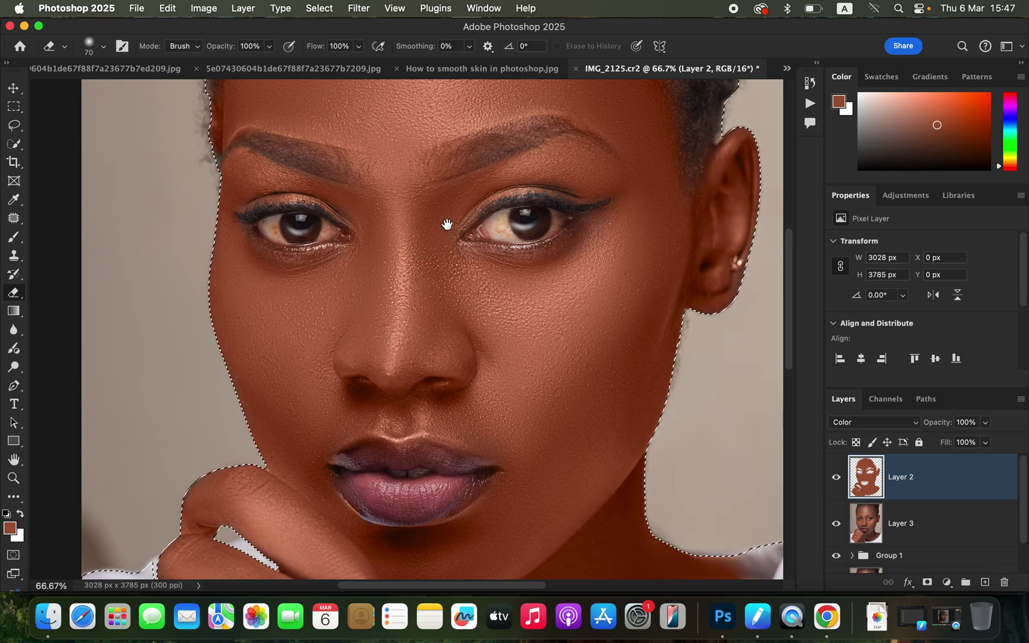
scroll(443, 223, "up", 5)
scroll(443, 222, "left", 3)
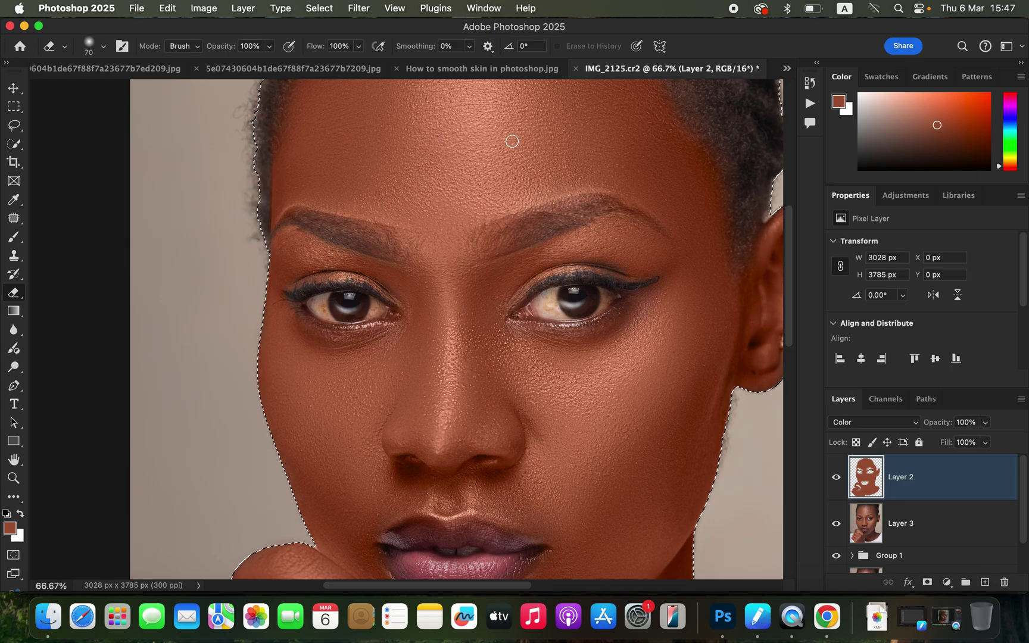
mouse_move(538, 237)
left_mouse_down()
mouse_move(492, 232)
mouse_move(533, 222)
mouse_move(514, 239)
mouse_move(506, 226)
mouse_move(531, 218)
mouse_move(508, 241)
mouse_move(530, 240)
mouse_move(551, 214)
mouse_move(606, 205)
mouse_move(639, 213)
mouse_move(585, 205)
mouse_move(645, 220)
left_mouse_up()
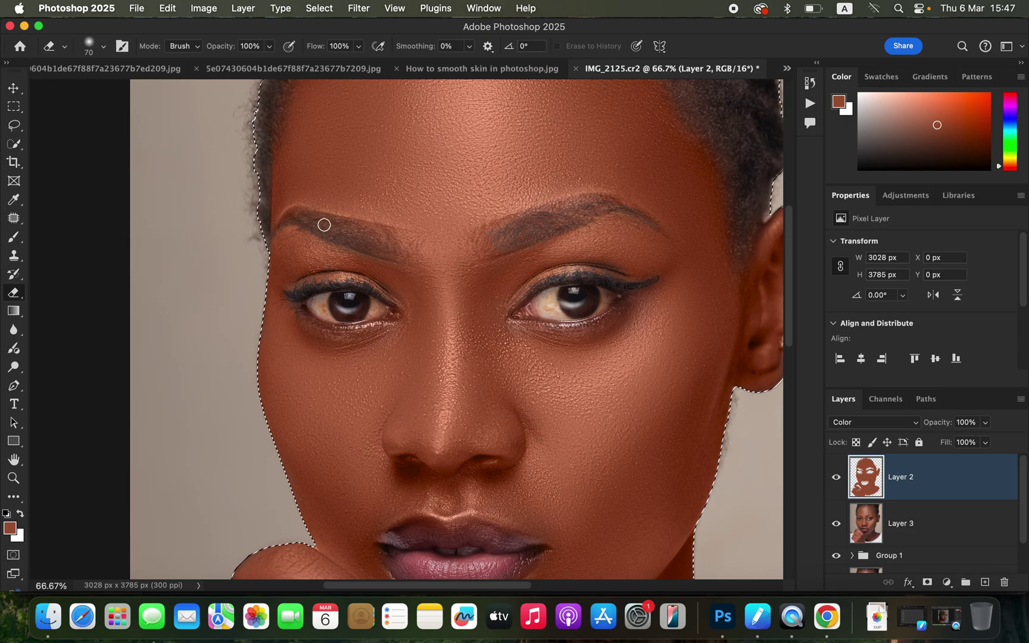
Touch up the skin tone on the shoulder beside the shirt collar with an 80 px brush
left_click_drag(565, 154, 555, 300)
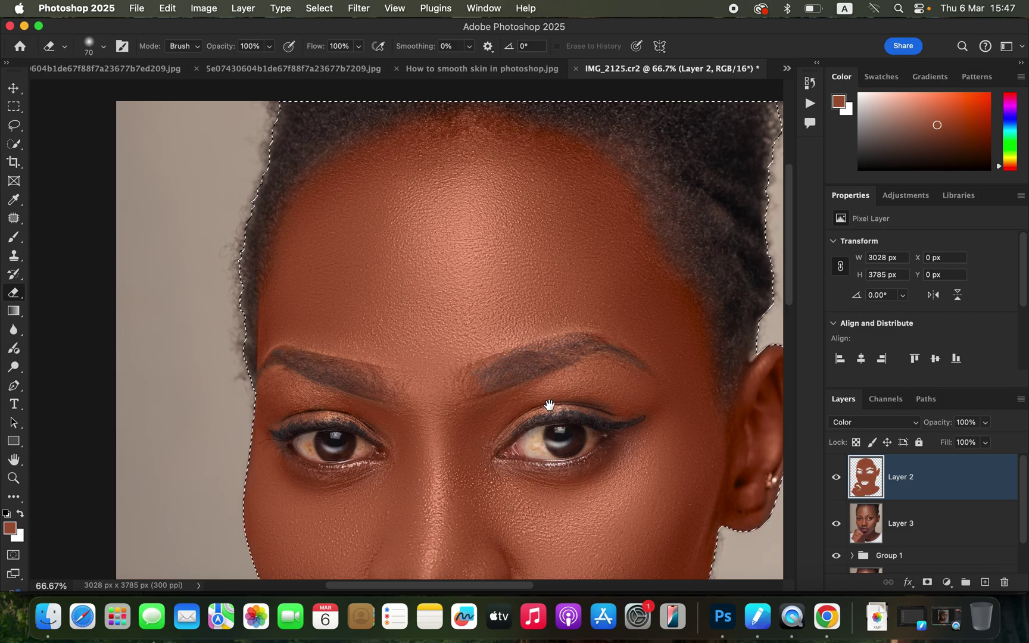
left_click_drag(551, 409, 558, 163)
scroll(554, 317, "right", 3)
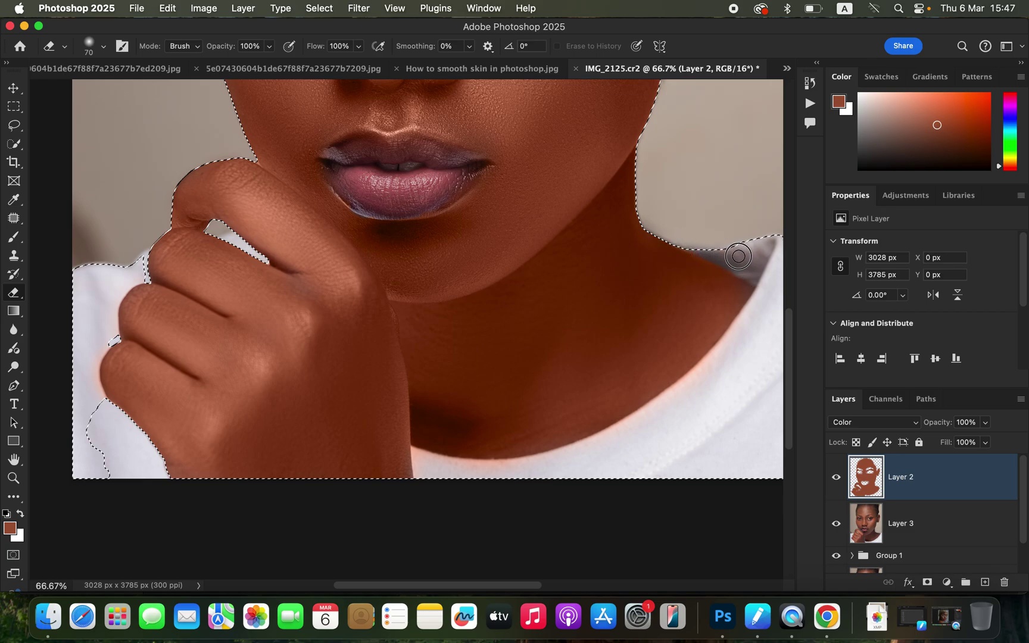
key("b")
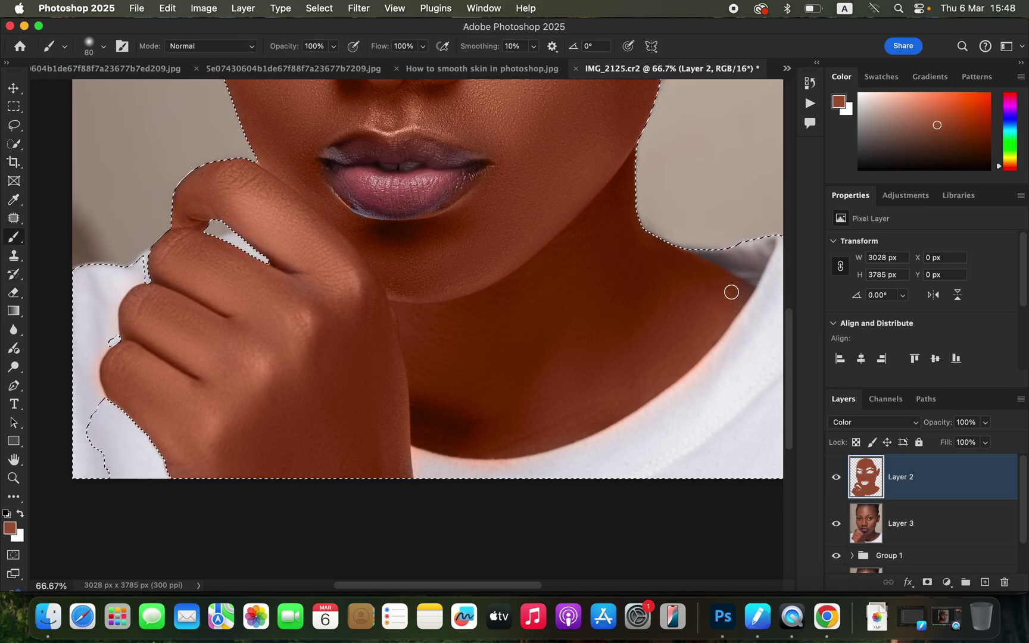
left_click_drag(734, 296, 728, 292)
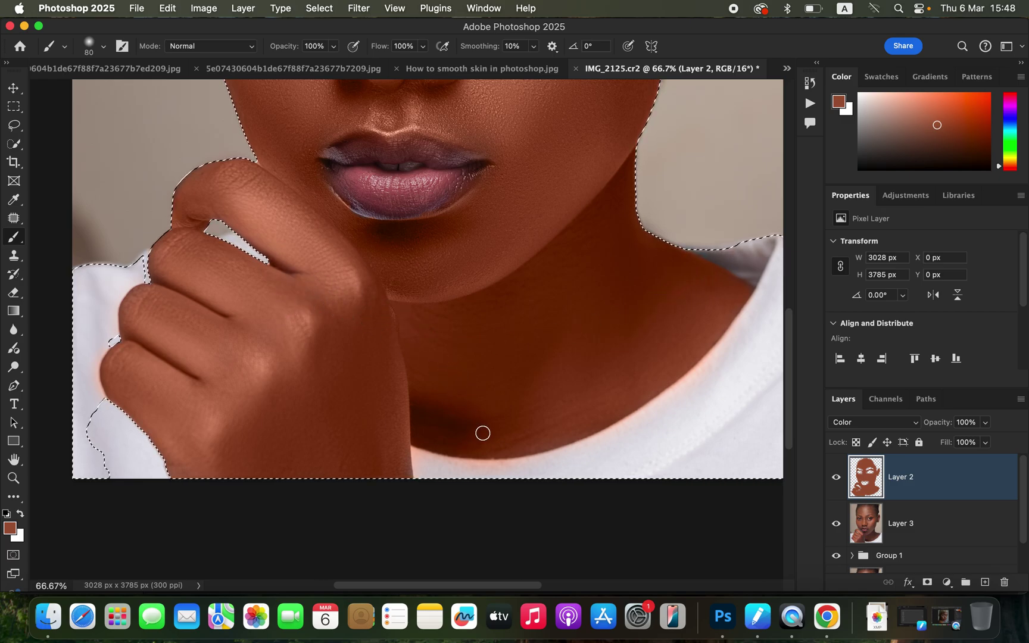
Erase the colour spill along the shirt's neckline with the 70 px eraser and clear the selection
key("e")
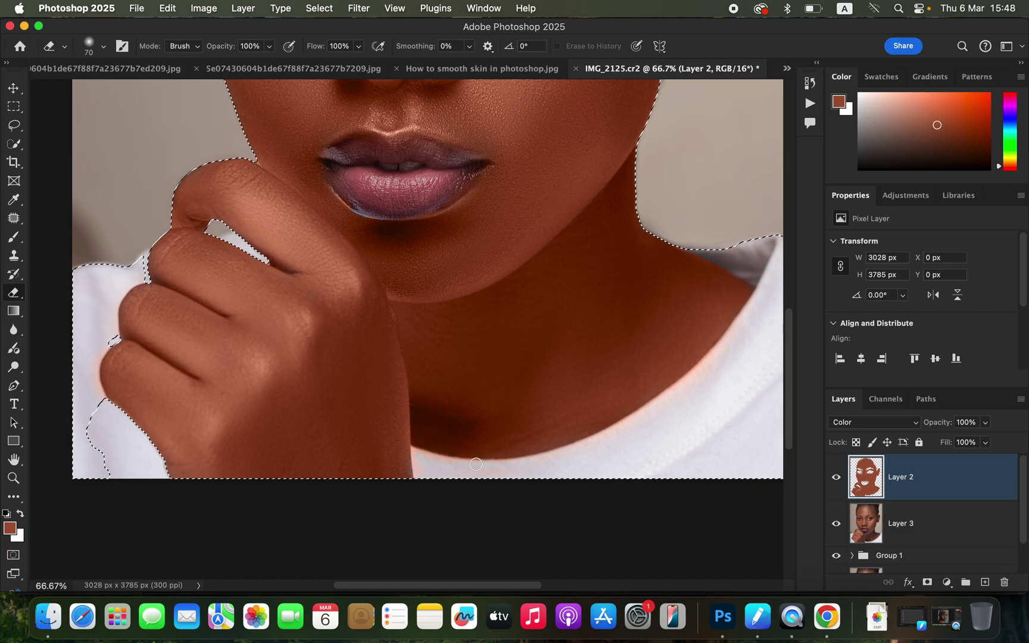
key("super+minus")
key("super+minus")
key("super+minus")
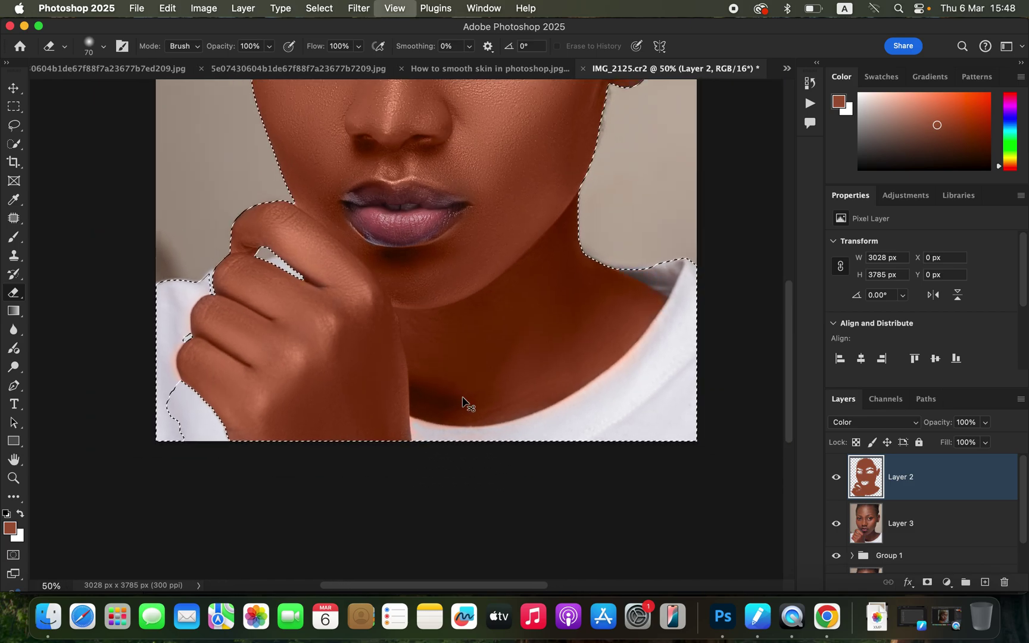
key("super+minus")
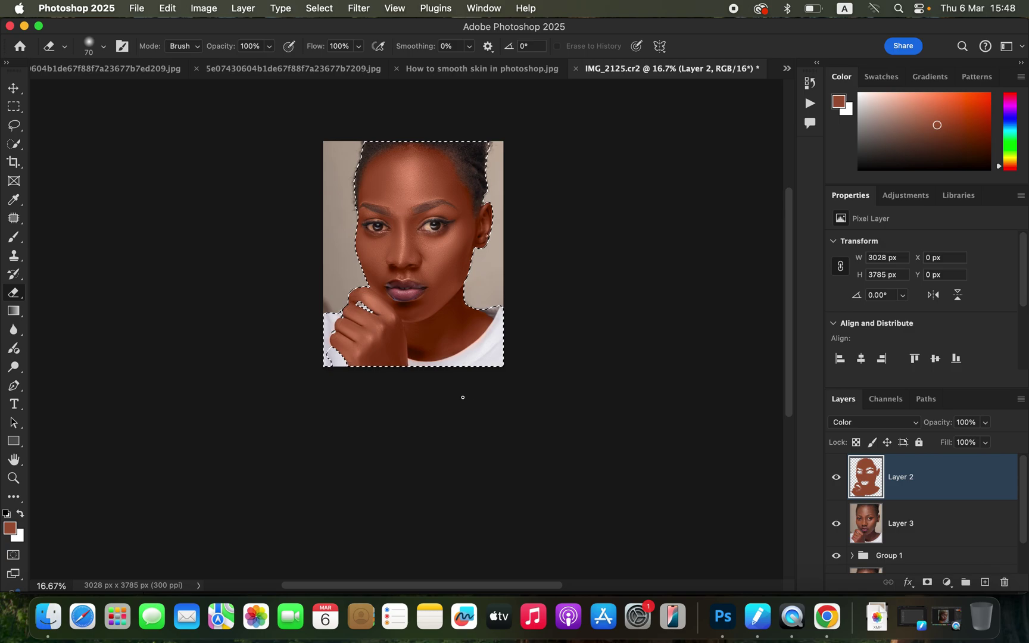
key("super+d")
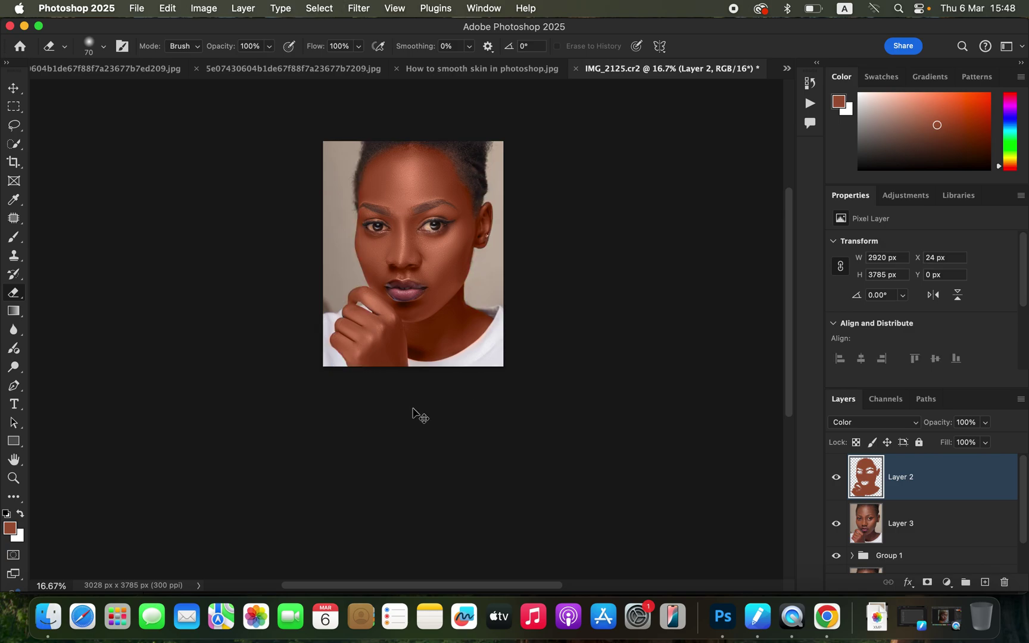
Lower Layer 2's opacity to 58% and compare the portrait with and without the painted colour
key("super+plus")
scroll(490, 280, "up", 3)
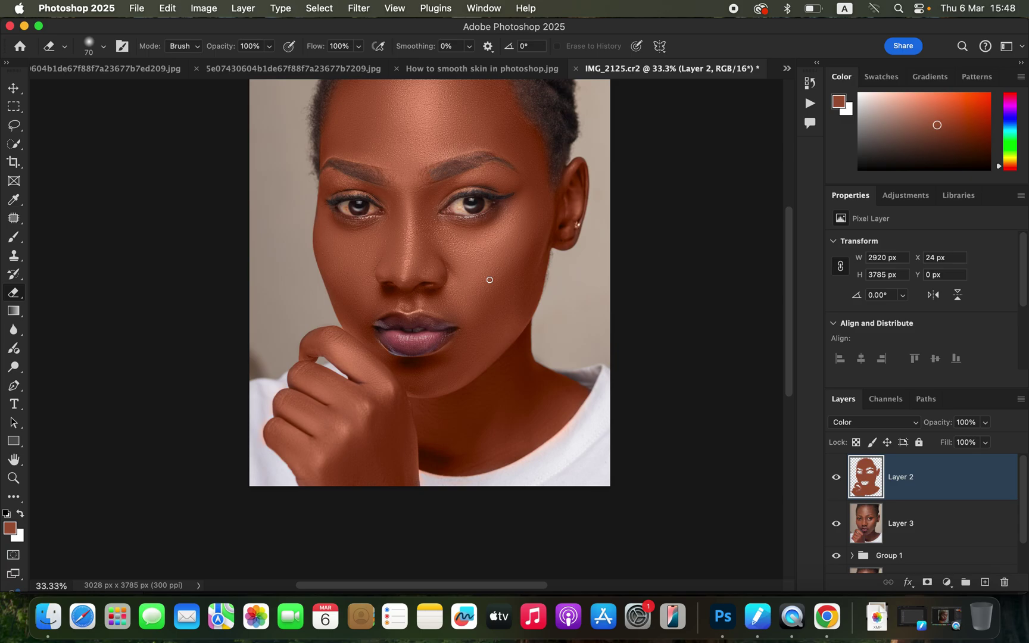
scroll(489, 280, "up", 1)
key("super+minus")
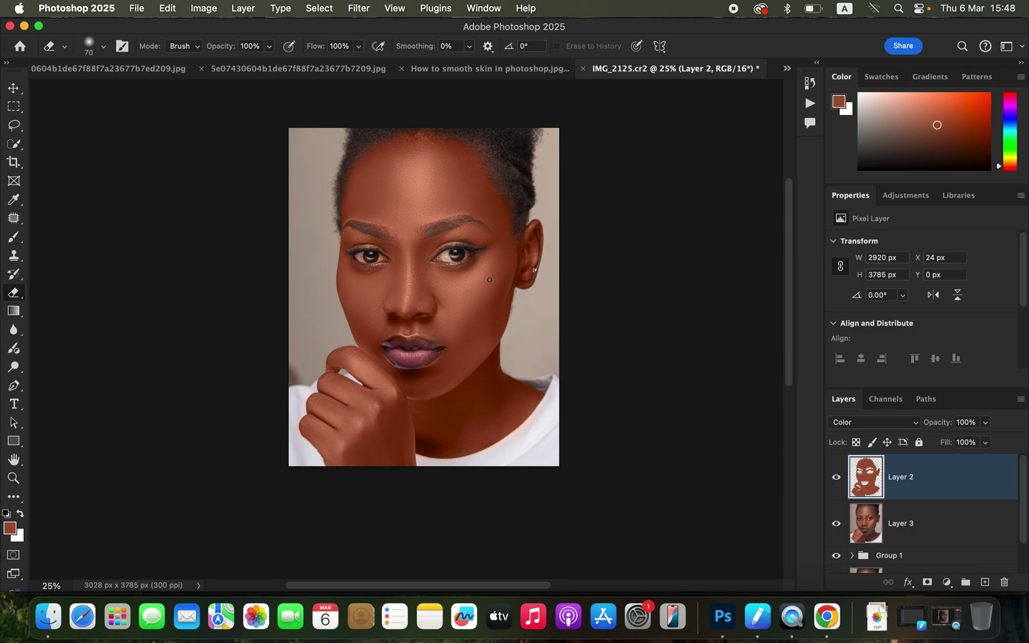
left_click(985, 423)
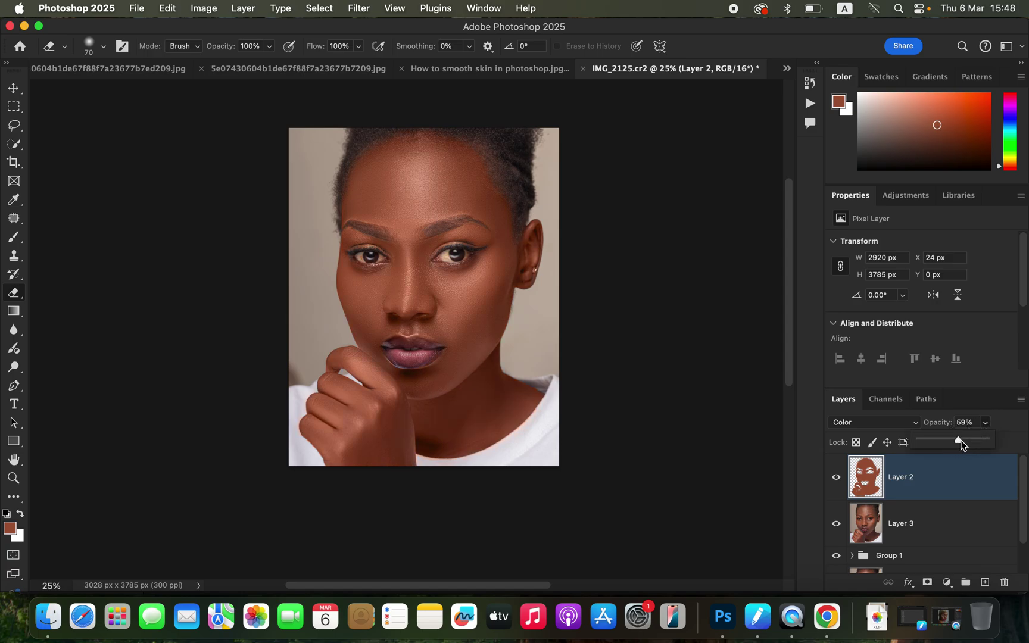
left_click(959, 440)
left_click_drag(956, 441, 956, 441)
left_click(838, 480)
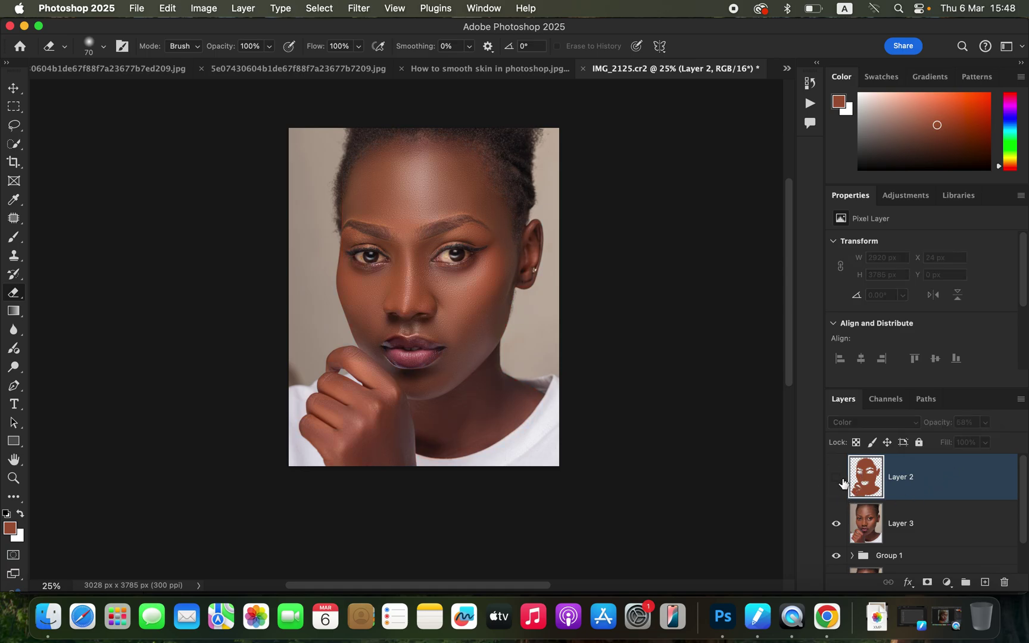
left_click(836, 477)
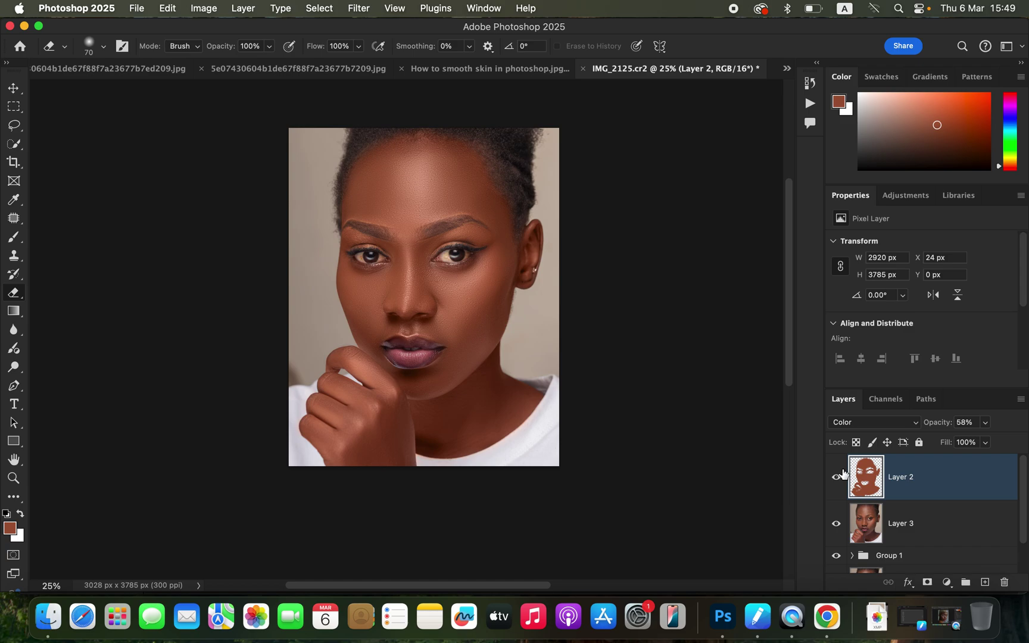
Add a Hue/Saturation adjustment layer above Layer 2 and set the Reds lightness to -7
left_click(947, 582)
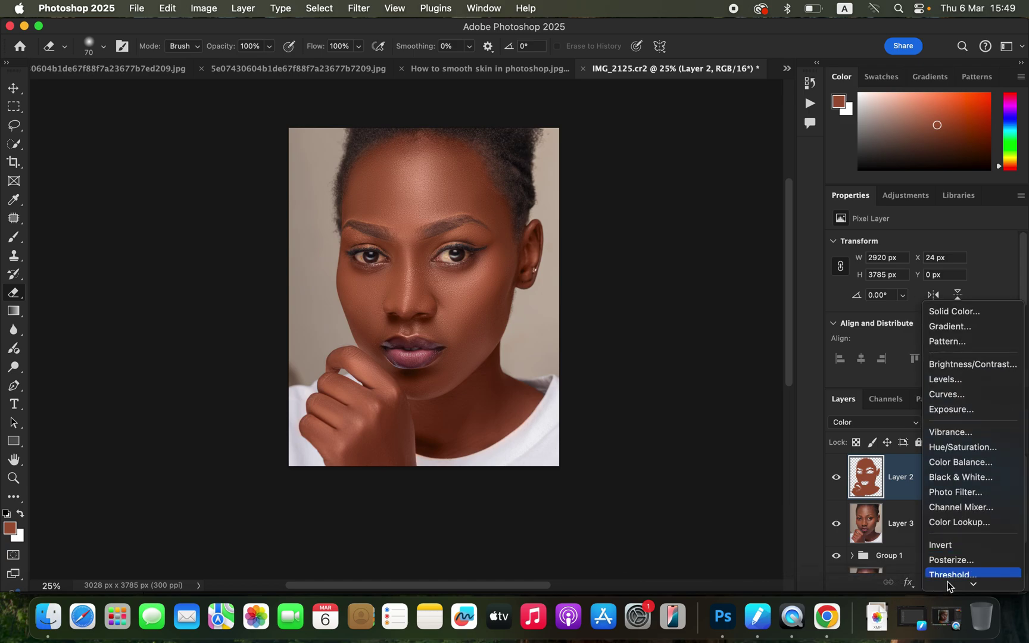
mouse_move(948, 582)
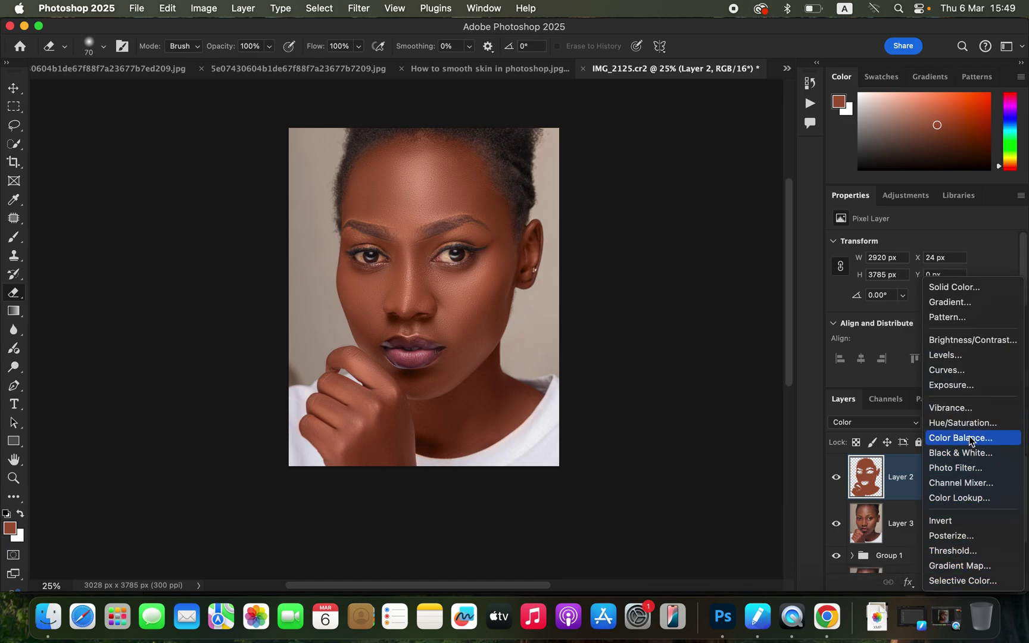
left_click(968, 423)
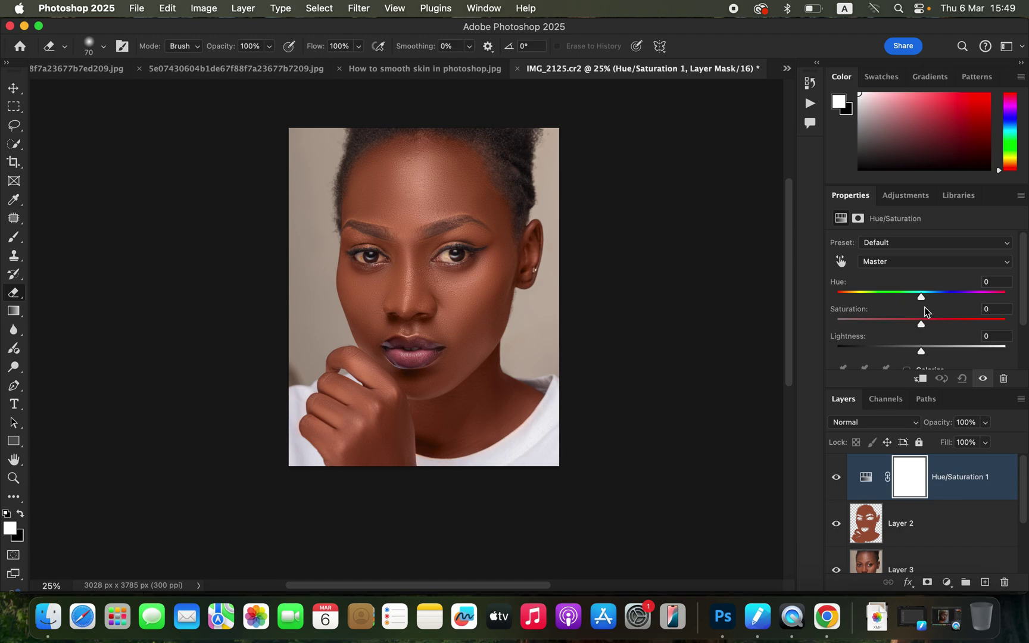
left_click(887, 263)
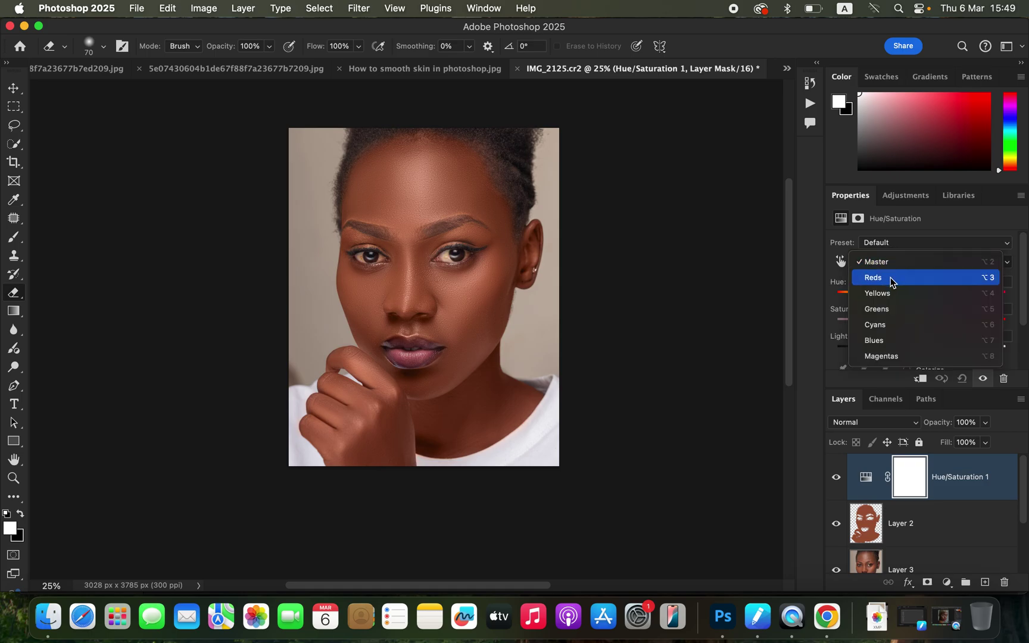
left_click(890, 279)
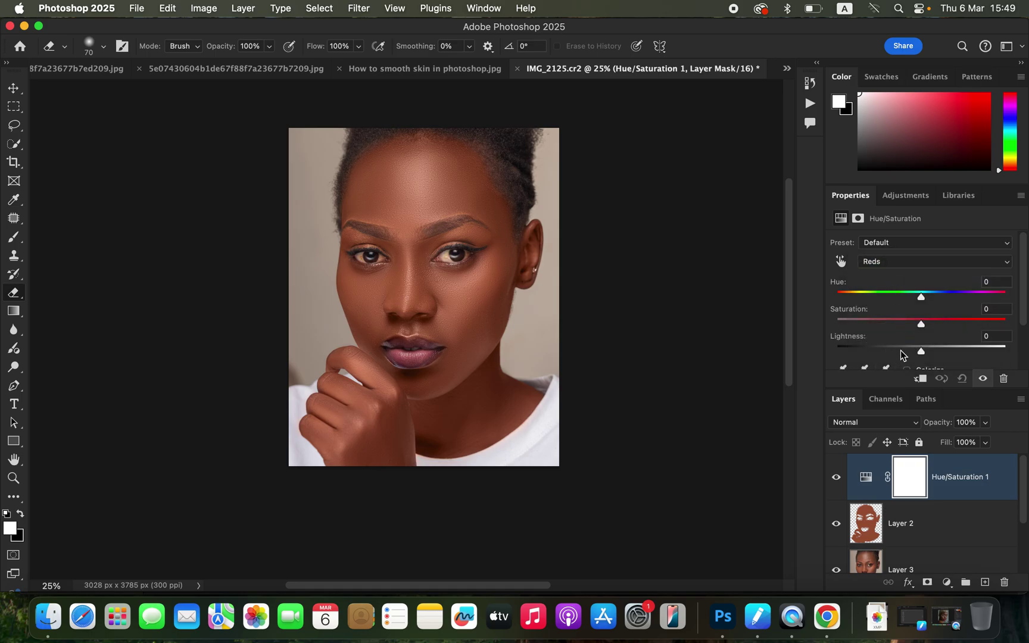
mouse_move(921, 356)
left_mouse_down()
mouse_move(904, 355)
mouse_move(915, 356)
left_mouse_up()
Compare the portrait with and without the Hue/Saturation adjustment
left_click(836, 482)
left_click(837, 482)
left_click(837, 483)
left_click(839, 484)
left_click(840, 486)
left_click(841, 487)
Add a Black & White adjustment layer in Multiply blend mode at 14% opacity
left_click(947, 587)
left_click(970, 457)
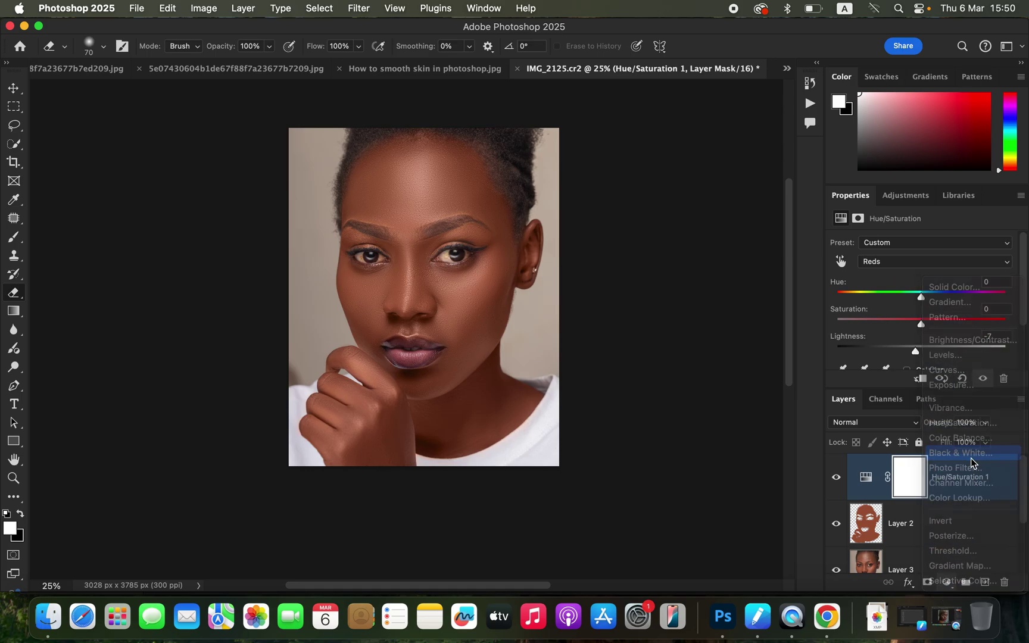
left_click(899, 425)
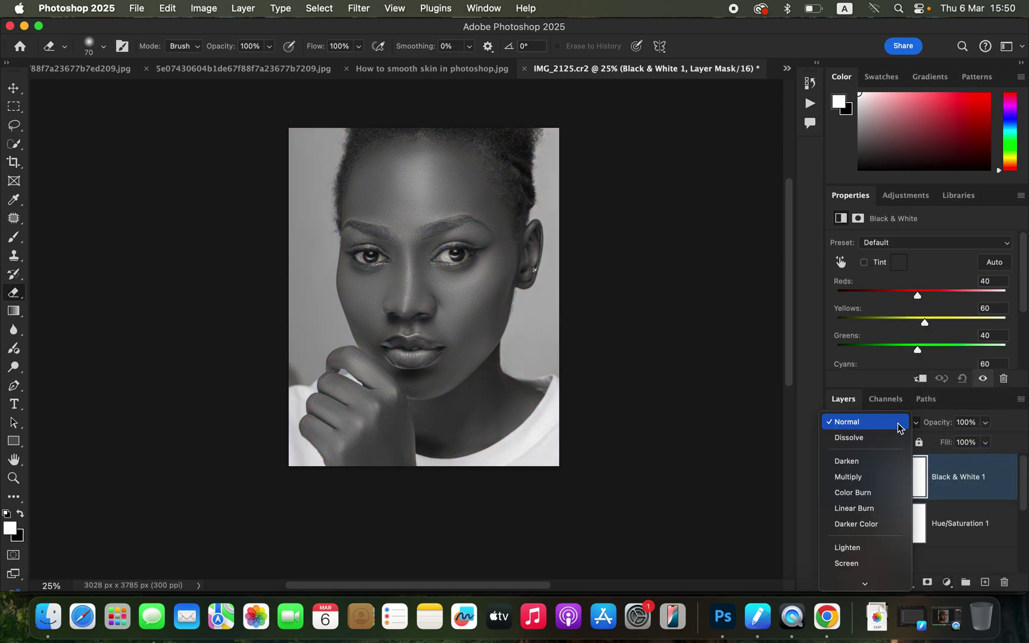
left_click(891, 478)
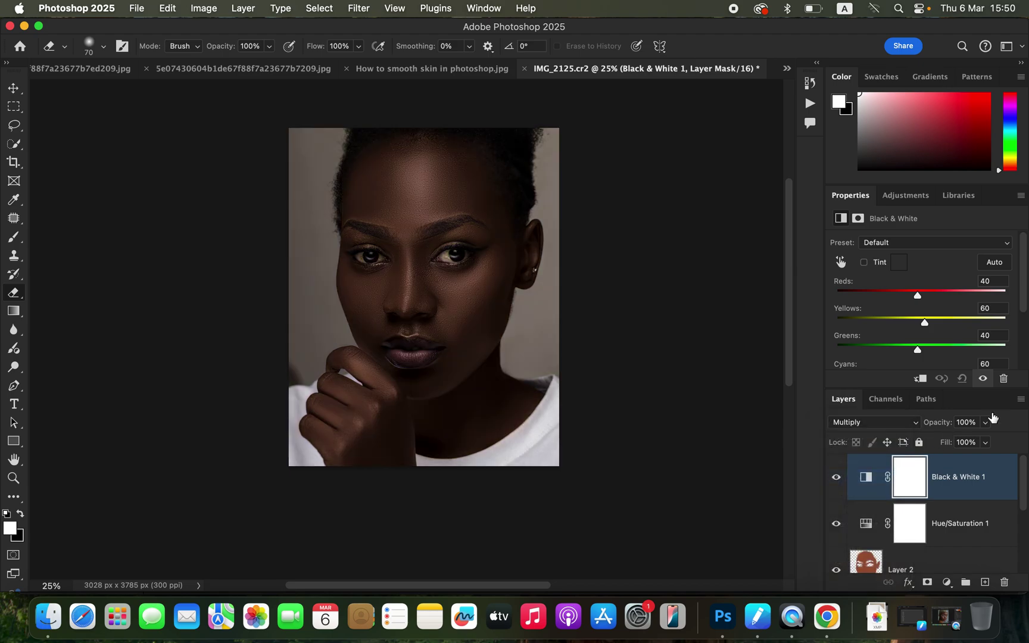
left_click(986, 422)
left_click_drag(986, 440, 930, 464)
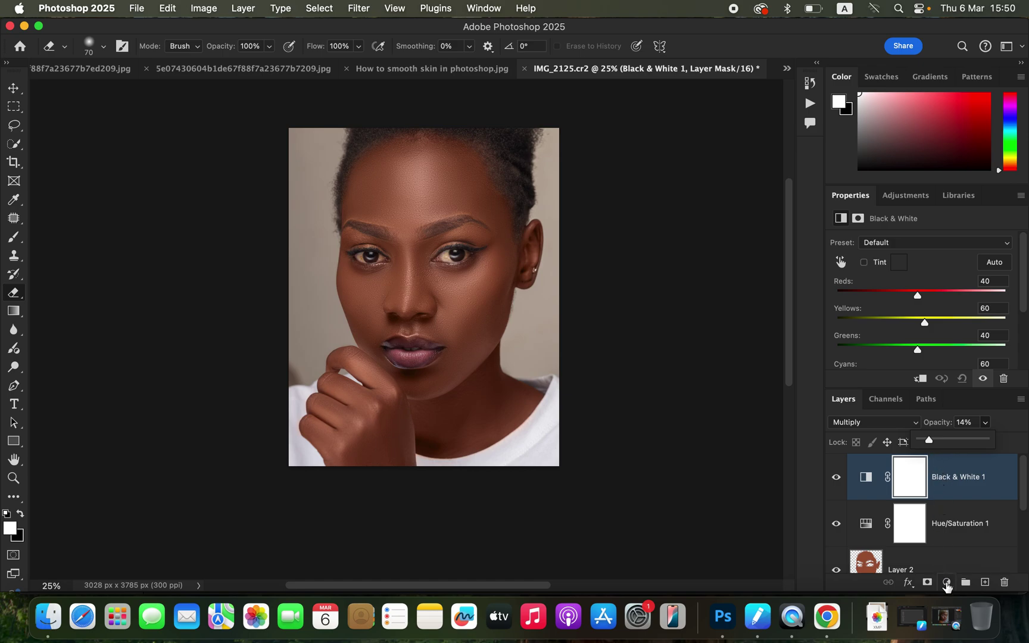
Add a Brightness/Contrast adjustment layer and set its brightness to 3
left_click(947, 582)
left_click(976, 364)
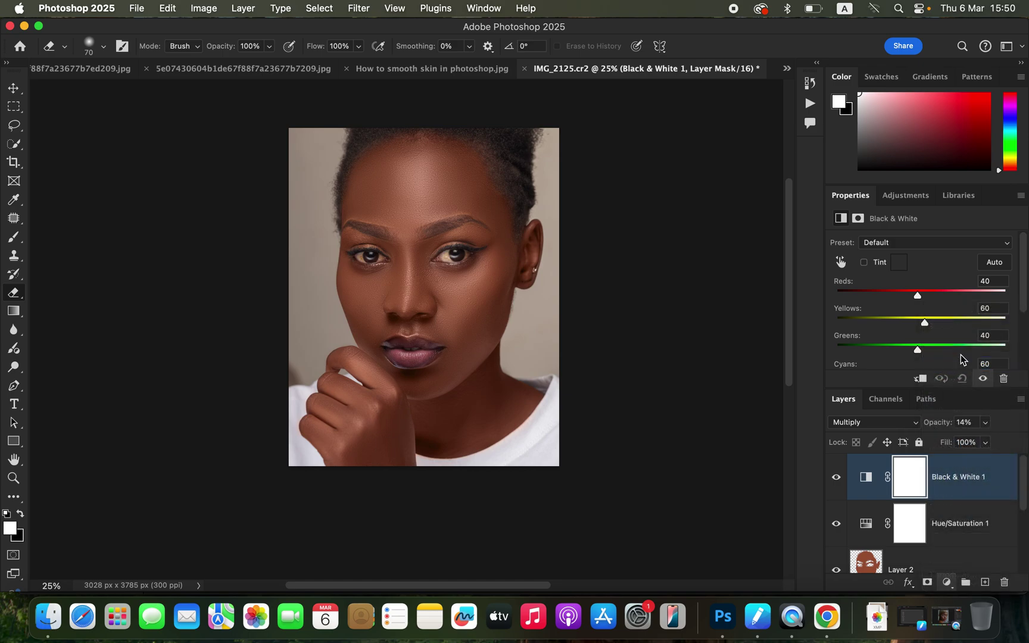
left_click_drag(924, 284, 923, 283)
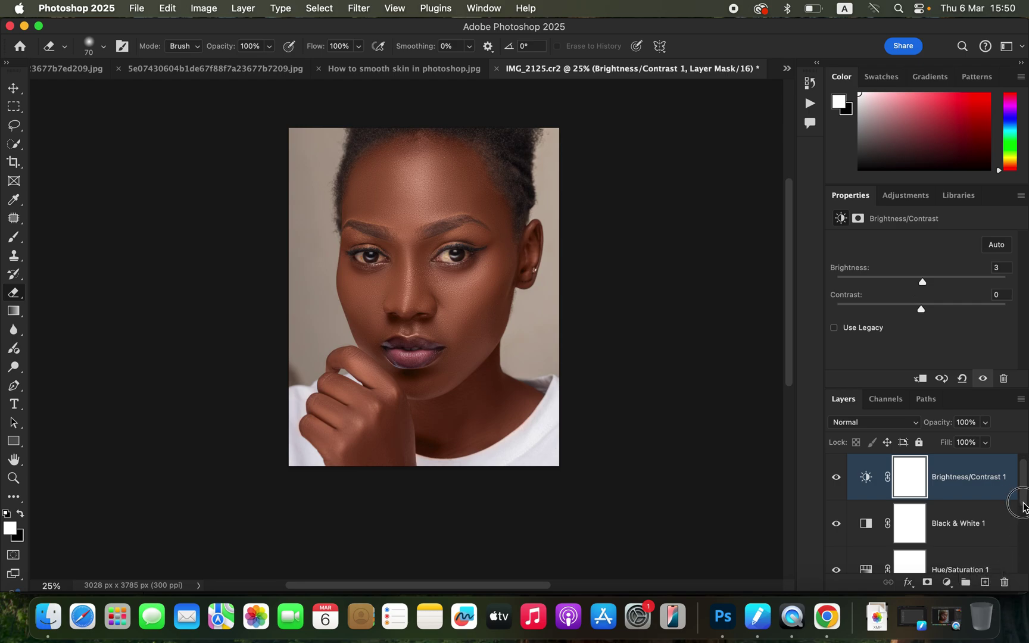
Group the layers from Brightness/Contrast 1 down to Layer 2
scroll(1022, 506, "down", 2)
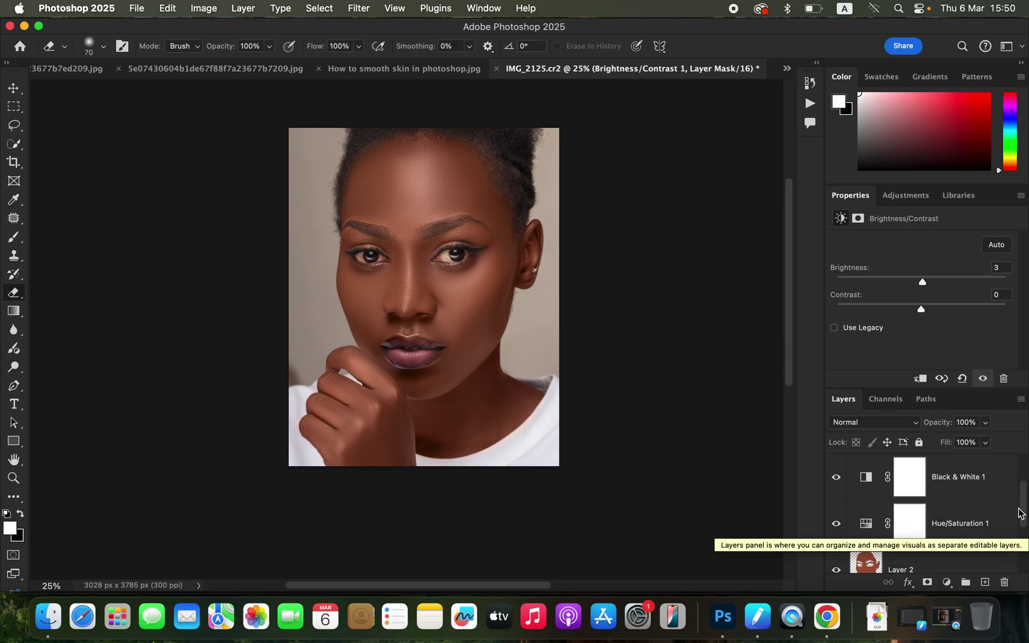
scroll(1026, 569, "down", 5)
left_click_drag(1025, 565, 1026, 536)
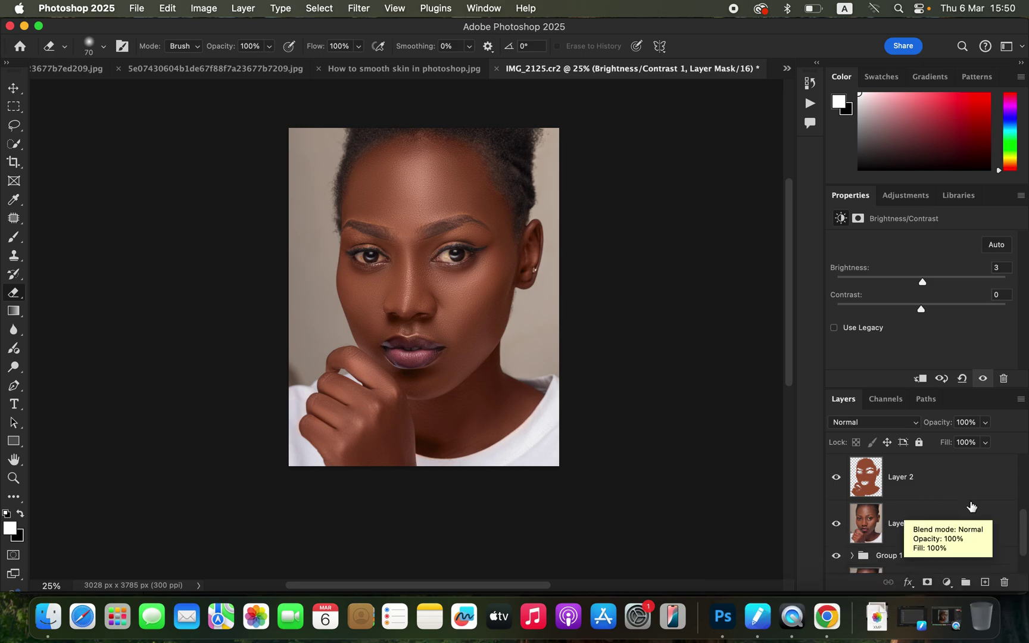
mouse_move(1025, 532)
left_mouse_down()
mouse_move(1023, 476)
mouse_move(1024, 517)
left_mouse_up()
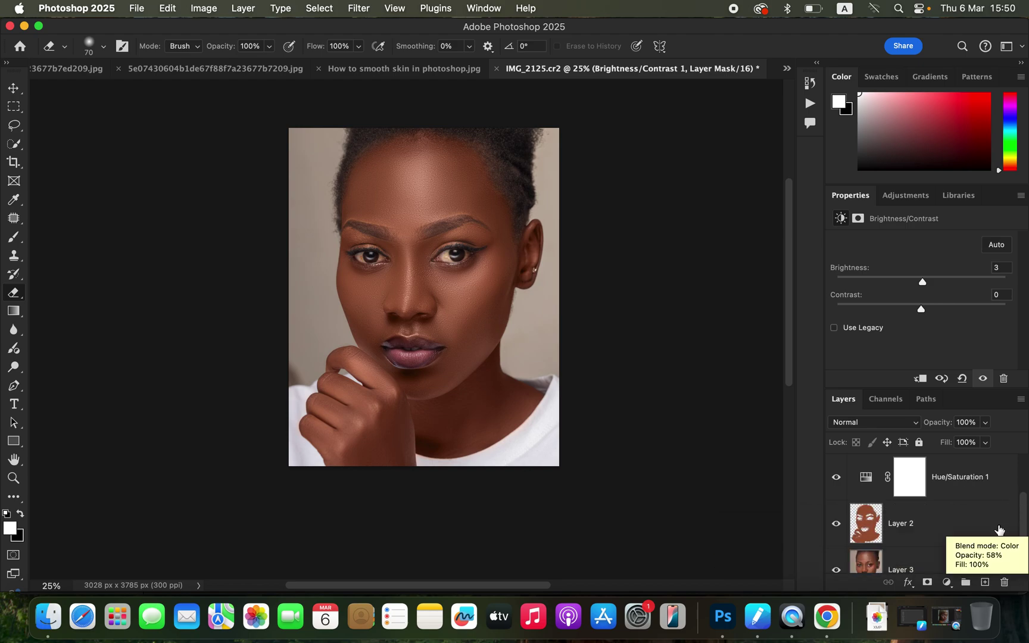
left_click(964, 534, "shift")
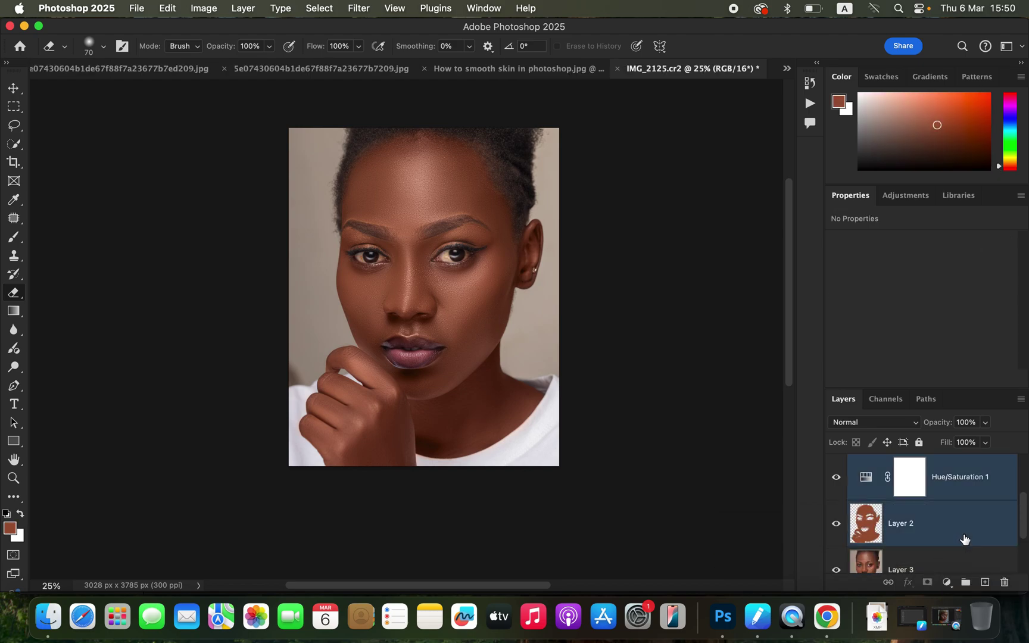
key("super+g")
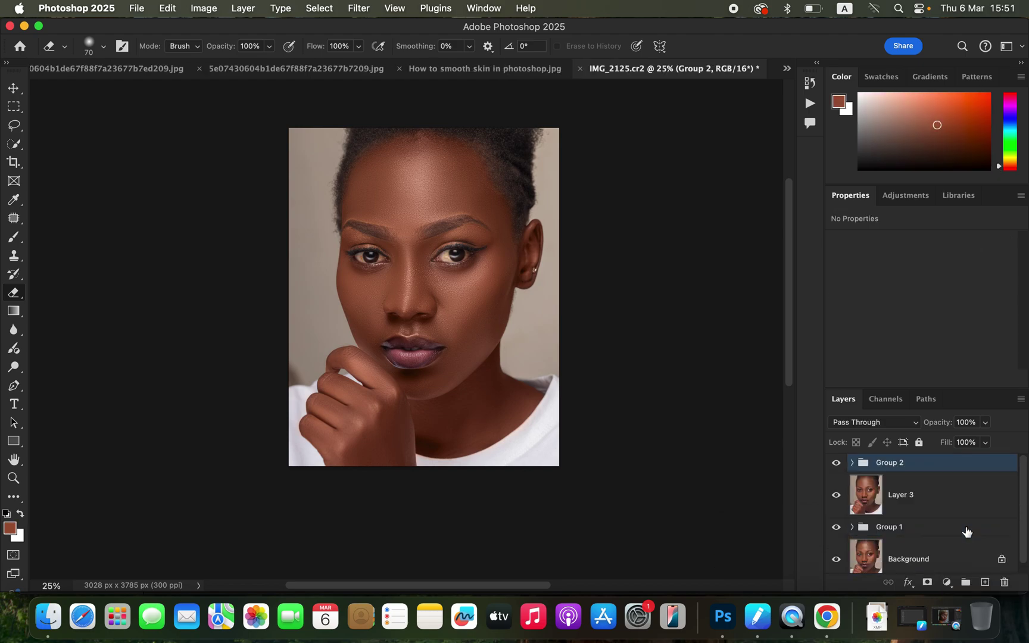
Compare the portrait with and without the grouped skin tone layers
left_click(837, 465)
left_click(837, 465)
left_click(837, 465)
left_click(837, 465)
left_click(839, 465)
left_click(840, 467)
left_click(840, 466)
left_click(840, 467)
left_click(841, 467)
left_click(841, 468)
left_click(842, 469)
left_click(843, 470)
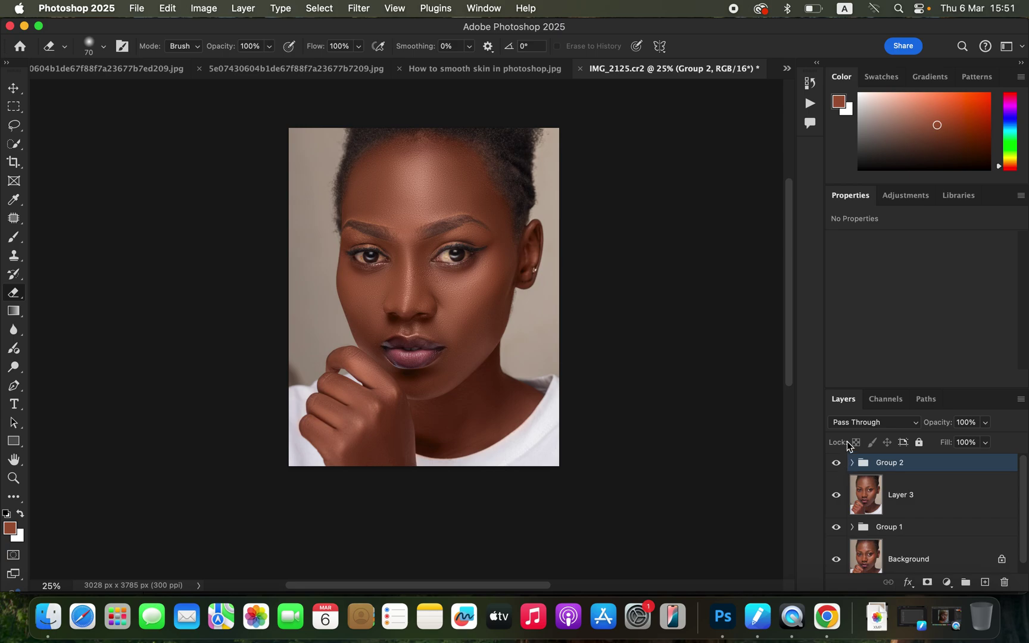